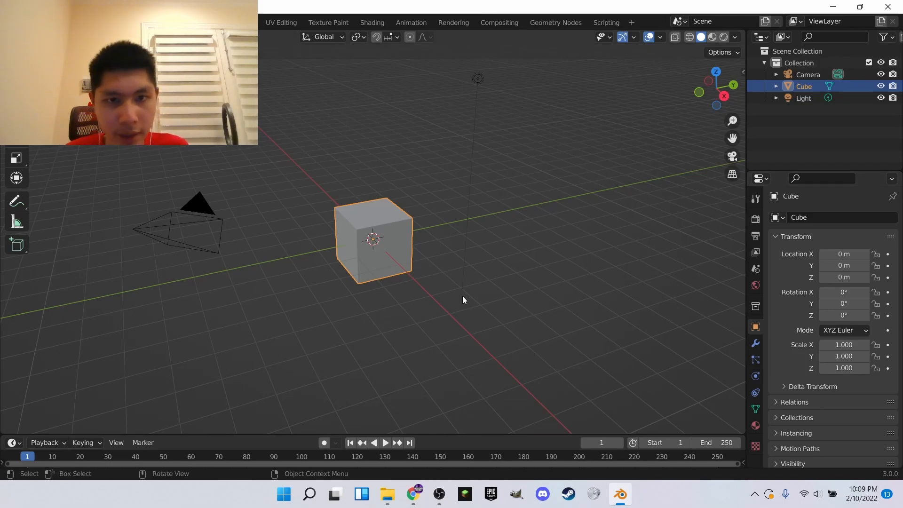
Step: Replace the default cube with a new Bezier curve at the world origin
key(Delete)
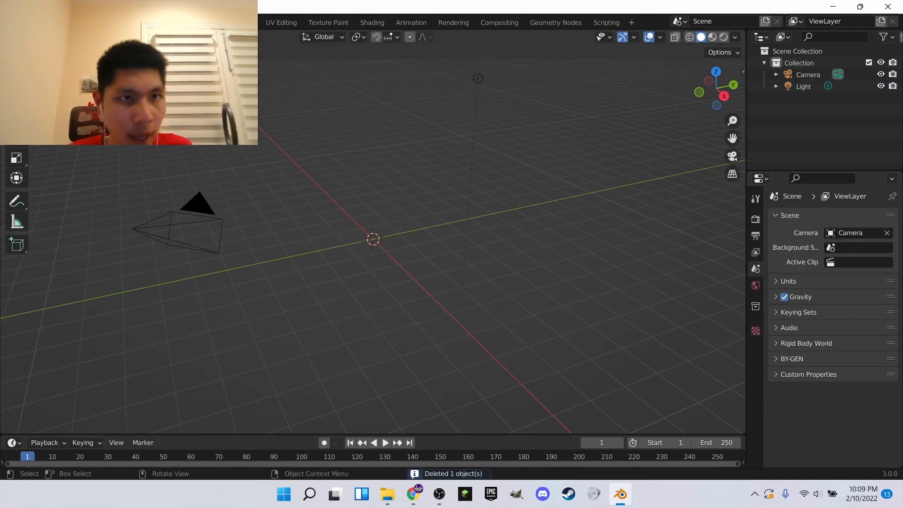
key(shift+a)
mouse_move(207, 62)
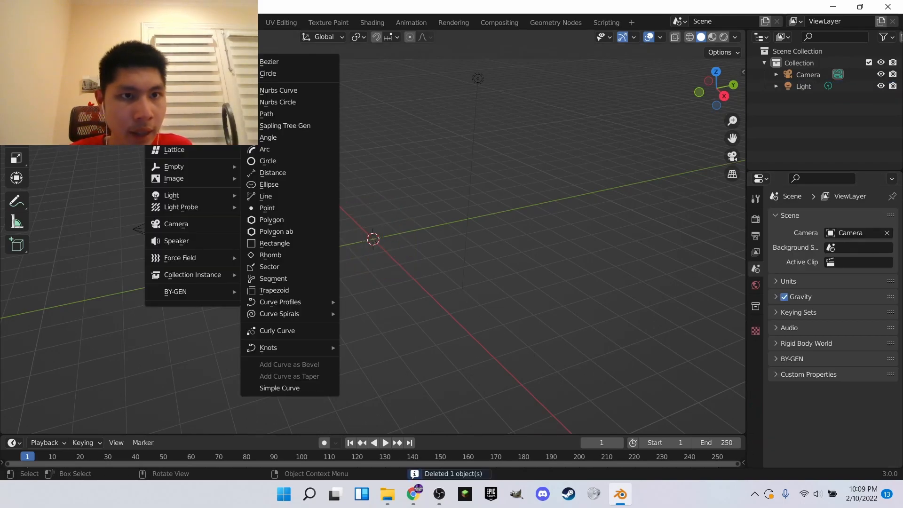
click(266, 61)
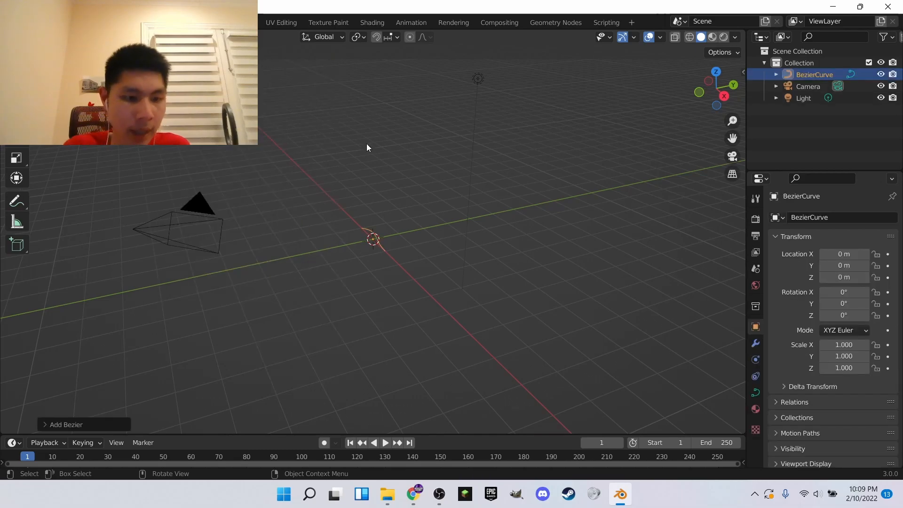
Step: In front view, delete all vertices of the Bezier curve in Edit mode and activate the curve Draw tool
key(KP_1)
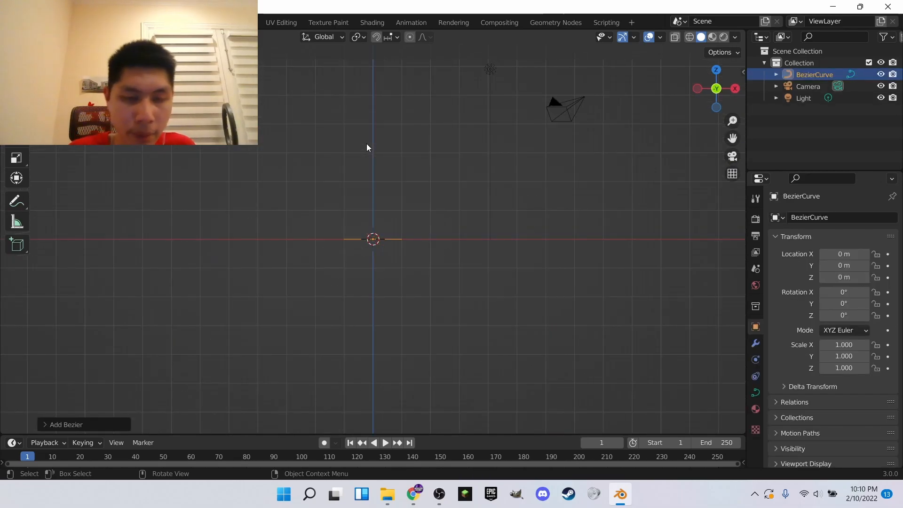
scroll(393, 207, up, 4)
shift+middle_drag(396, 192, 406, 234)
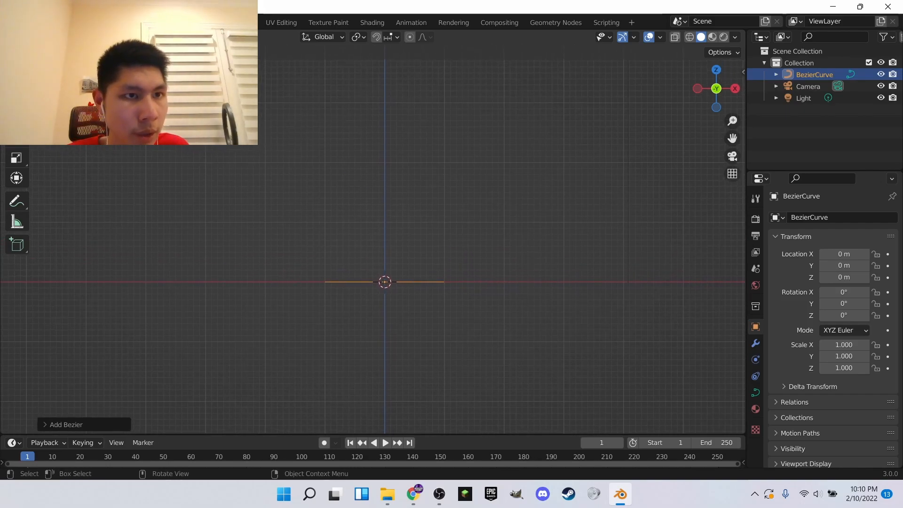
key(Tab)
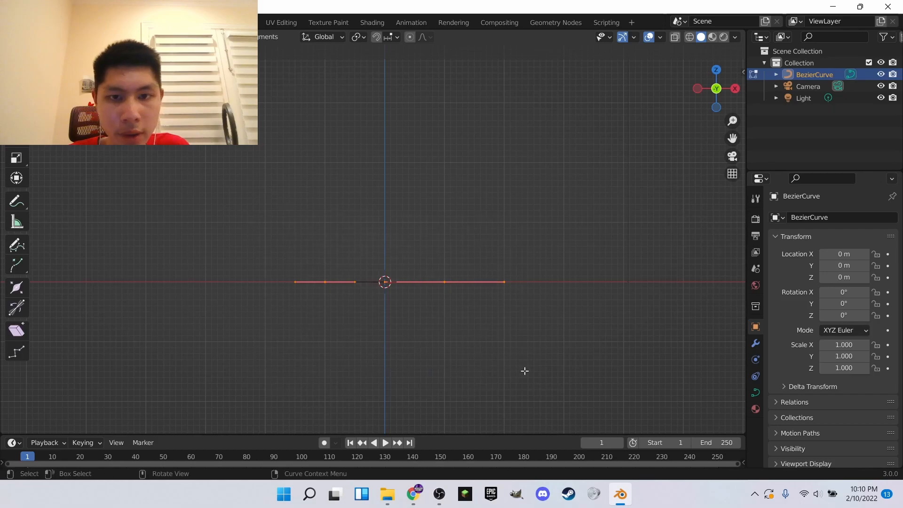
key(x)
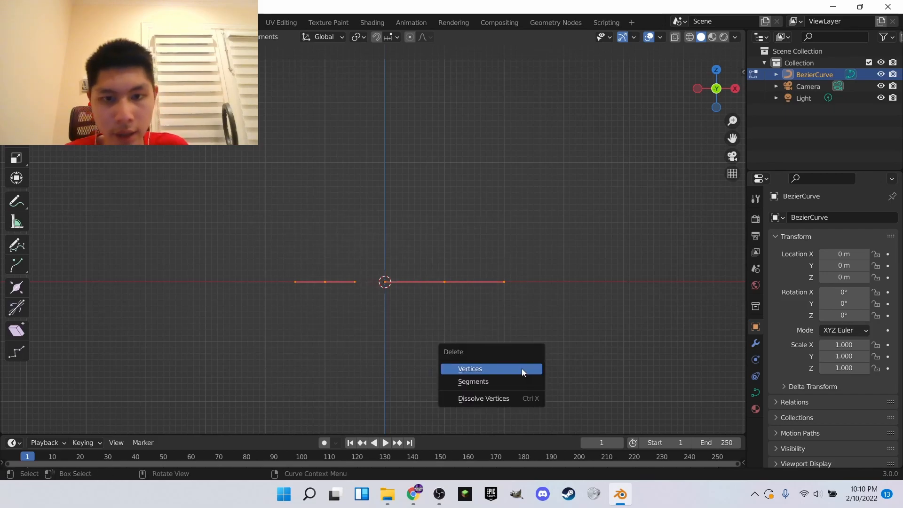
click(522, 370)
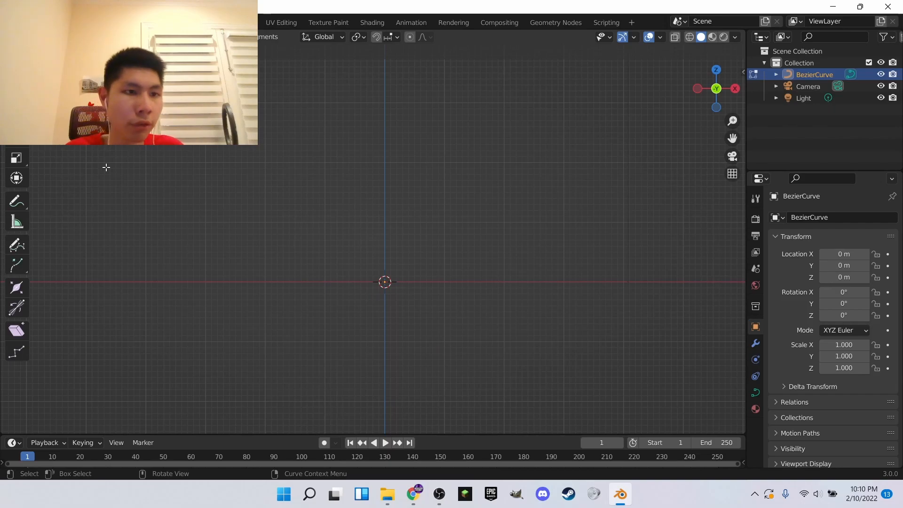
click(15, 244)
shift+middle_drag(224, 230, 231, 229)
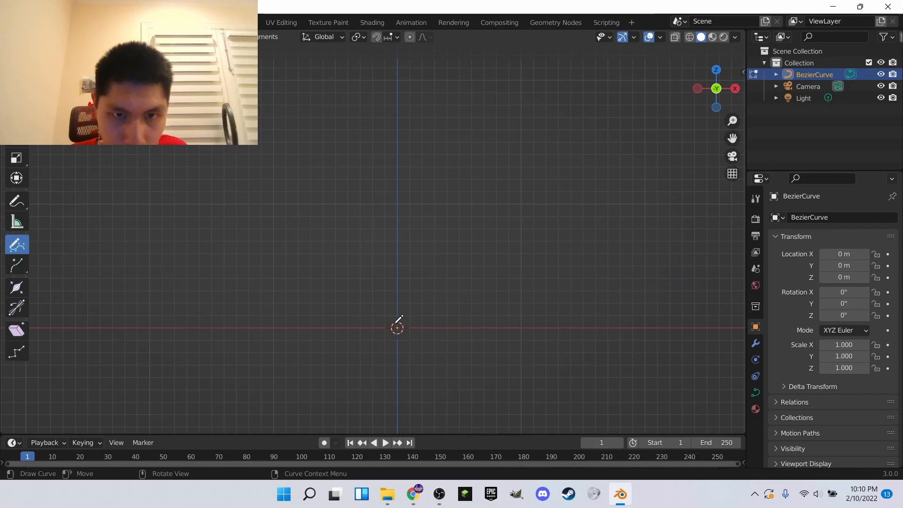
drag(301, 315, 167, 241)
scroll(415, 255, down, 5)
scroll(415, 256, up, 6)
mouse_move(415, 256)
middle_down()
mouse_move(448, 201)
mouse_move(428, 279)
middle_up()
key(KP_1)
key(ctrl+z)
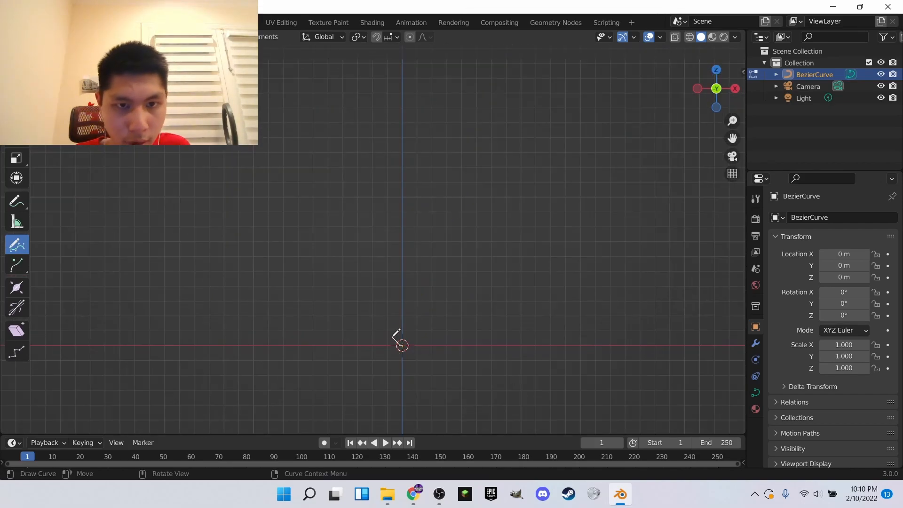
Step: Draw a freehand S-shaped half-profile from the origin toward negative X, rising about 0.47 m to a flat rim
mouse_move(402, 343)
mouse_down()
mouse_move(312, 322)
mouse_move(204, 268)
mouse_up()
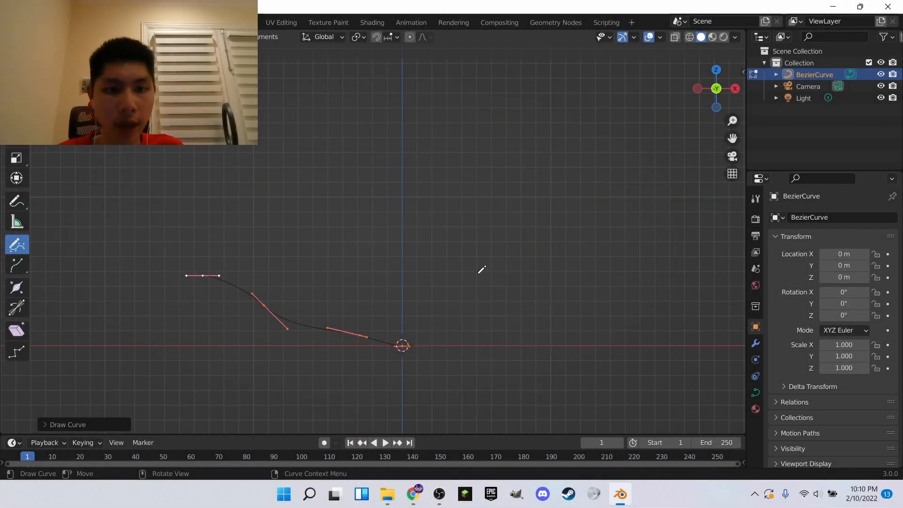
middle_drag(475, 276, 424, 276)
scroll(423, 277, down, 1)
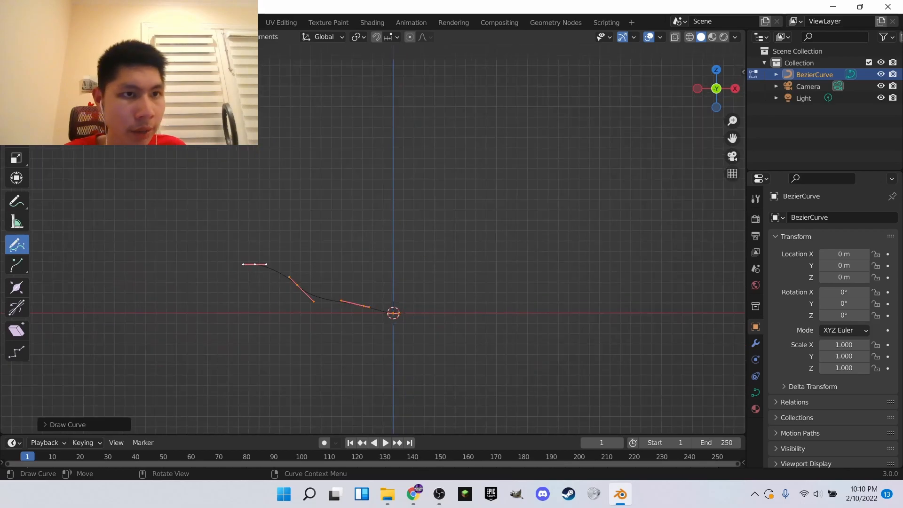
Step: Convert the drawn curve to a mesh and enter Edit mode on it
key(Tab)
scroll(315, 205, down, 5)
scroll(320, 204, up, 3)
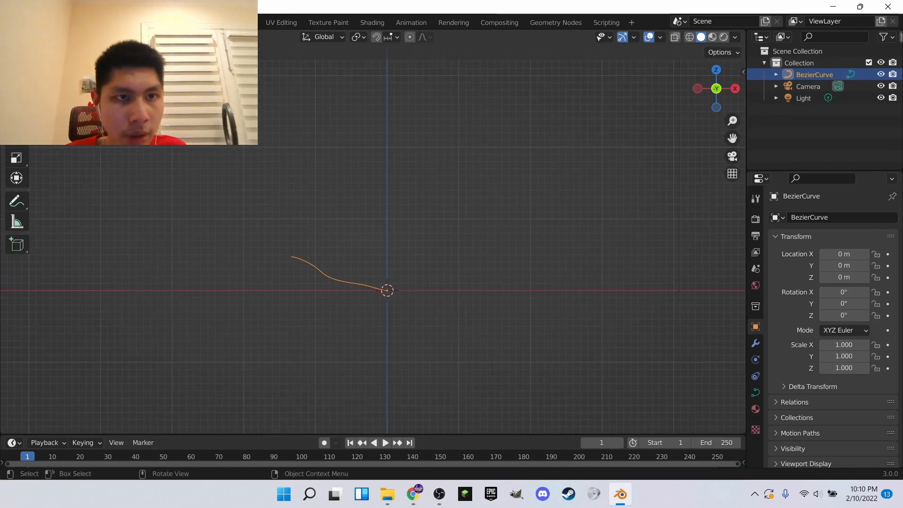
right_click(220, 304)
mouse_move(217, 354)
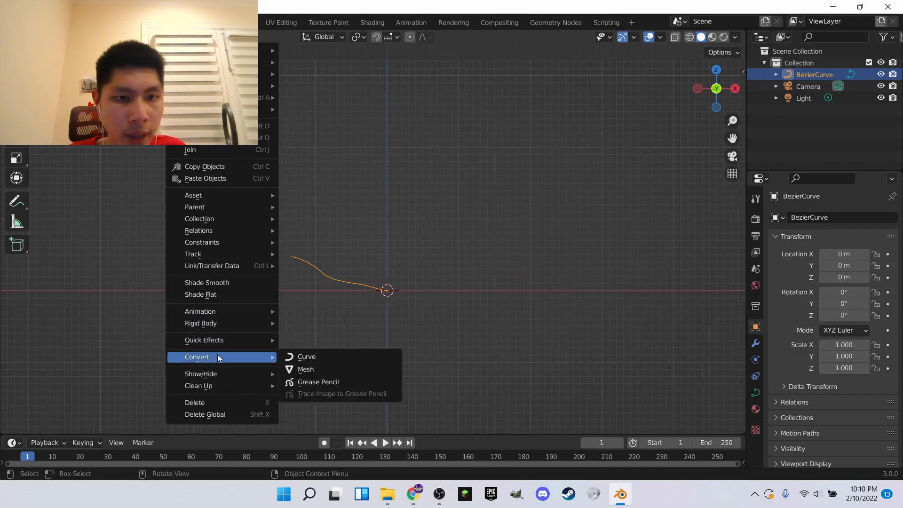
click(318, 369)
key(Tab)
Step: Set the local Z and X of the profile's end vertex nearest the origin to 0 m
scroll(356, 310, up, 6)
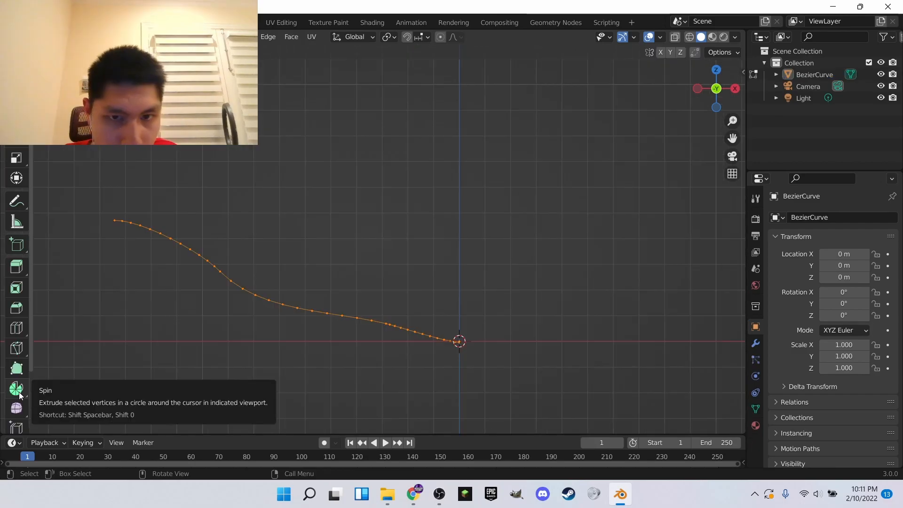
scroll(452, 355, up, 5)
shift+middle_drag(492, 319, 462, 161)
shift+middle_drag(593, 272, 437, 86)
scroll(508, 177, up, 6)
shift+middle_drag(539, 144, 403, 197)
scroll(504, 208, up, 3)
shift+middle_drag(513, 177, 462, 228)
drag(458, 173, 472, 191)
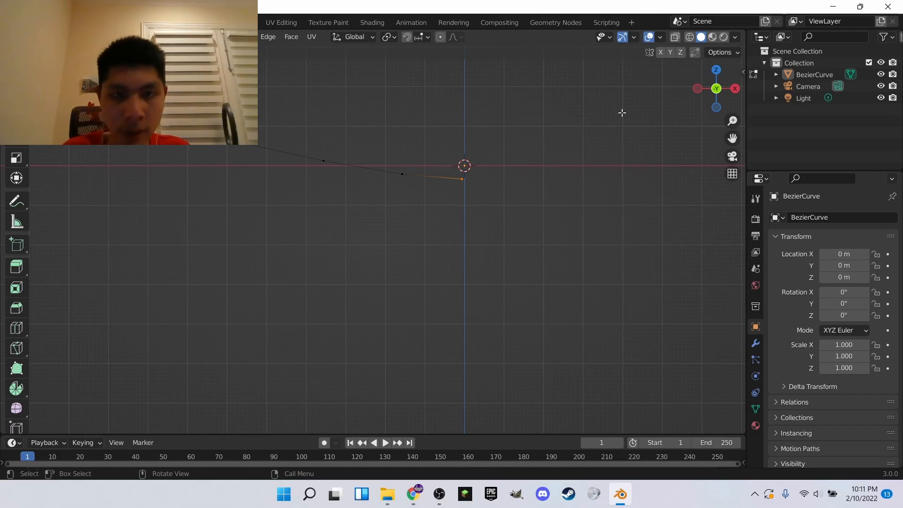
drag(438, 142, 501, 249)
scroll(492, 181, down, 2)
scroll(493, 181, up, 2)
shift+middle_drag(492, 181, 461, 252)
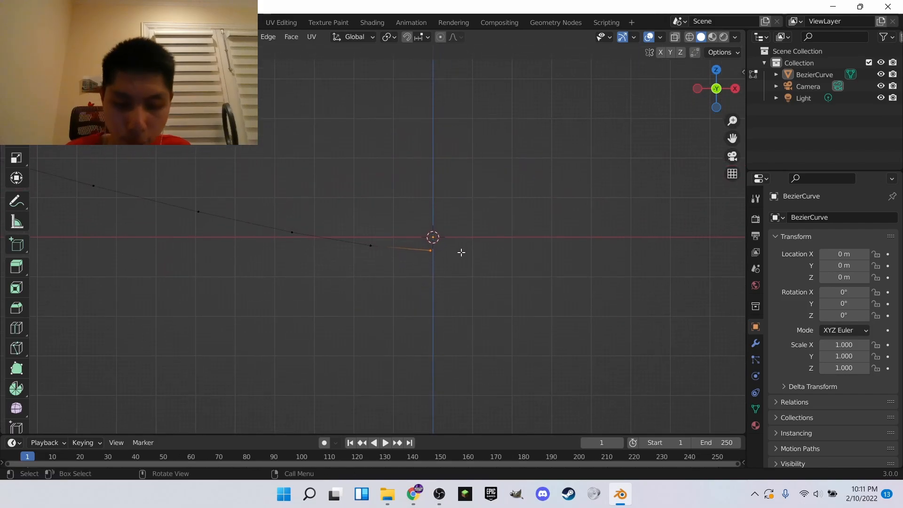
key(n)
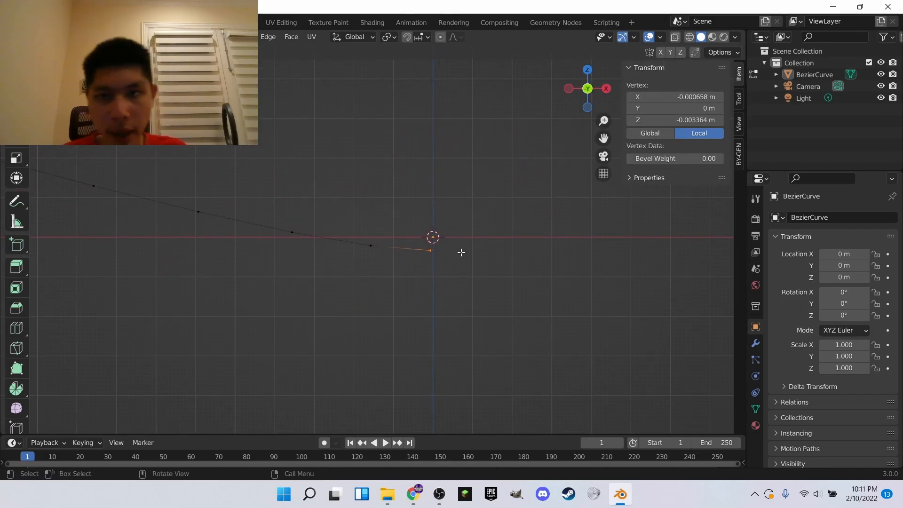
double_click(693, 120)
text(0)
key(Return)
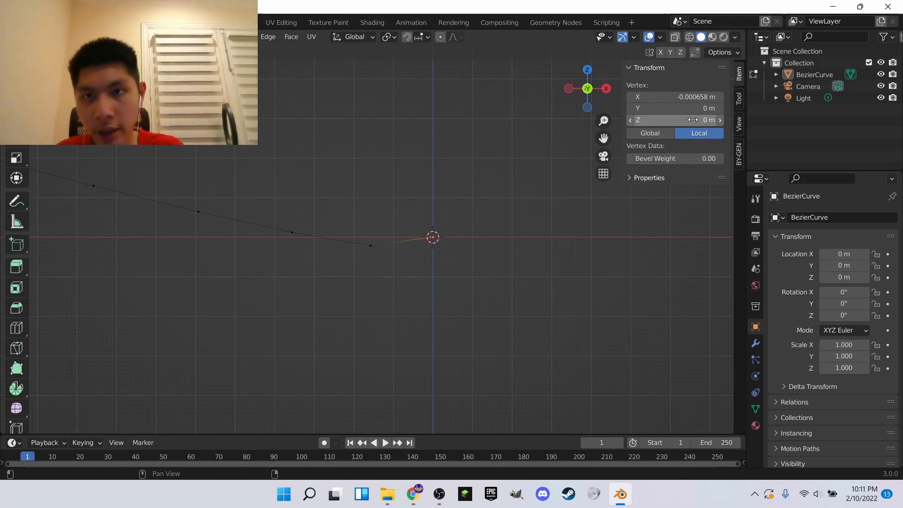
double_click(696, 96)
text(0)
key(Return)
click(452, 195)
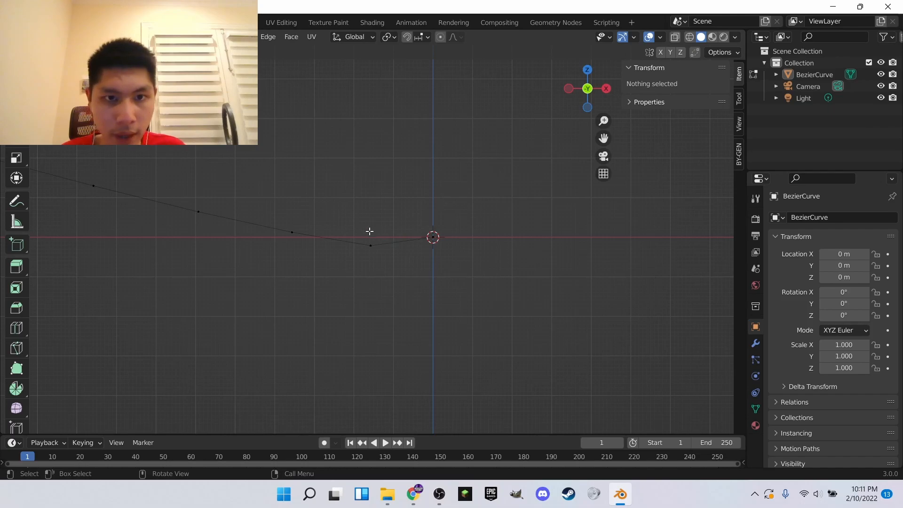
Step: Move the vertex next to the origin vertex up along Z to about 0.0006 m, level with the X axis
click(374, 246)
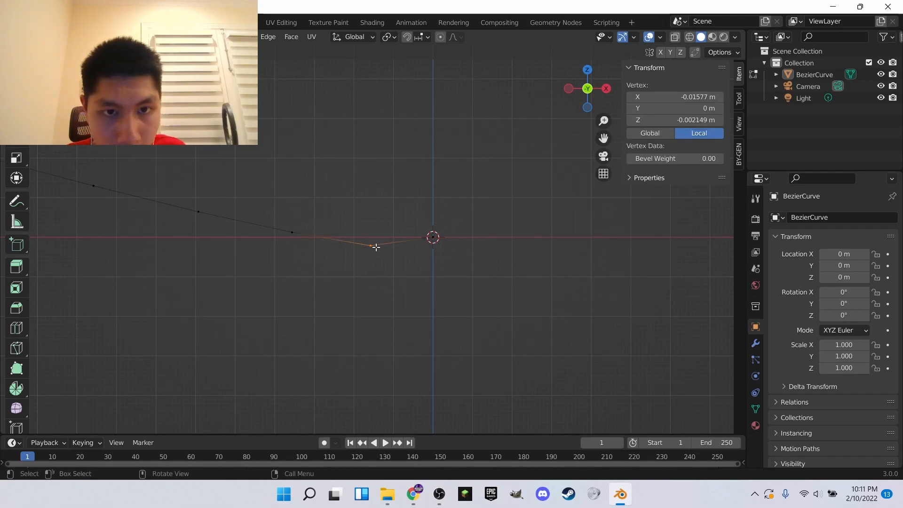
key(g)
key(z)
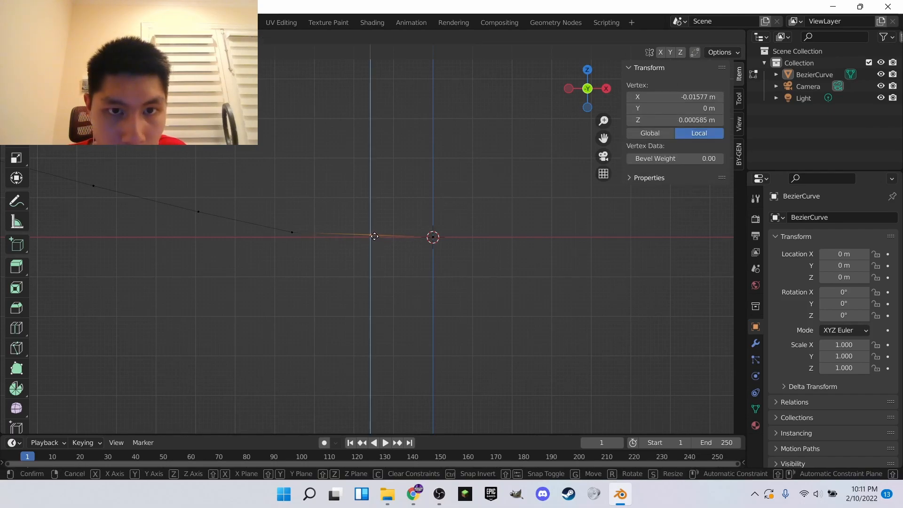
click(374, 236)
click(396, 189)
scroll(396, 190, down, 10)
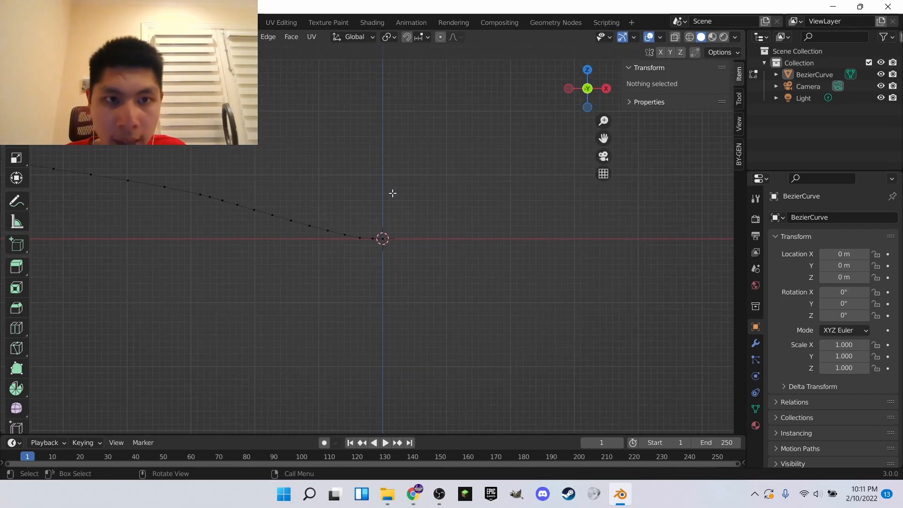
Step: Select the entire profile, view it in perspective and activate the Spin tool
scroll(392, 194, up, 5)
shift+middle_drag(392, 194, 440, 299)
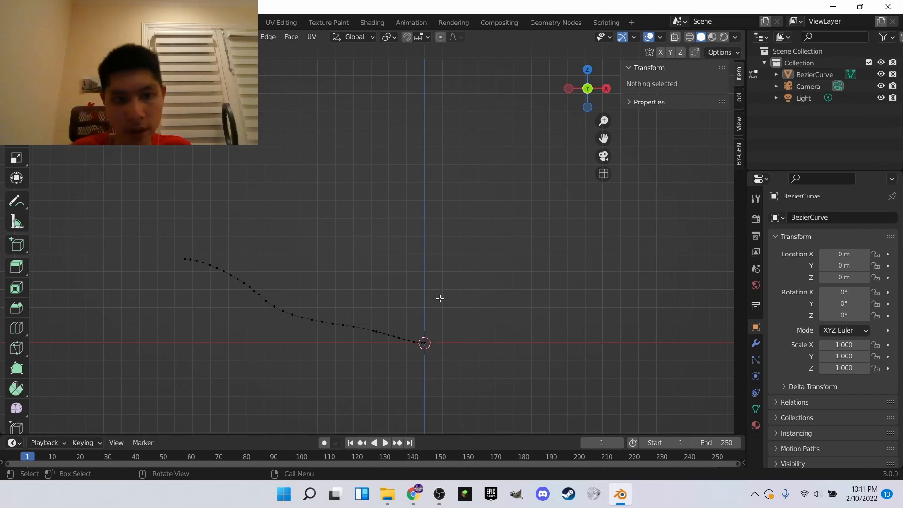
drag(168, 214, 441, 391)
middle_drag(482, 365, 364, 14)
middle_drag(328, 116, 430, 99)
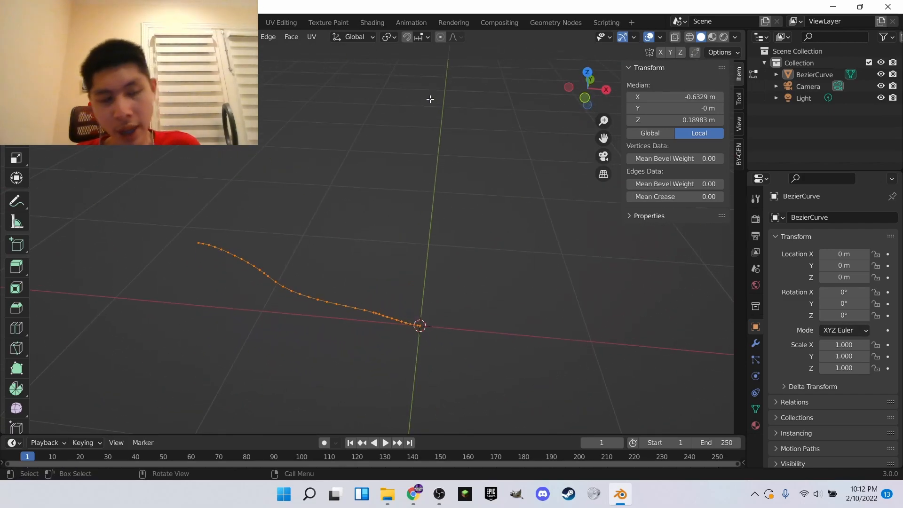
click(18, 385)
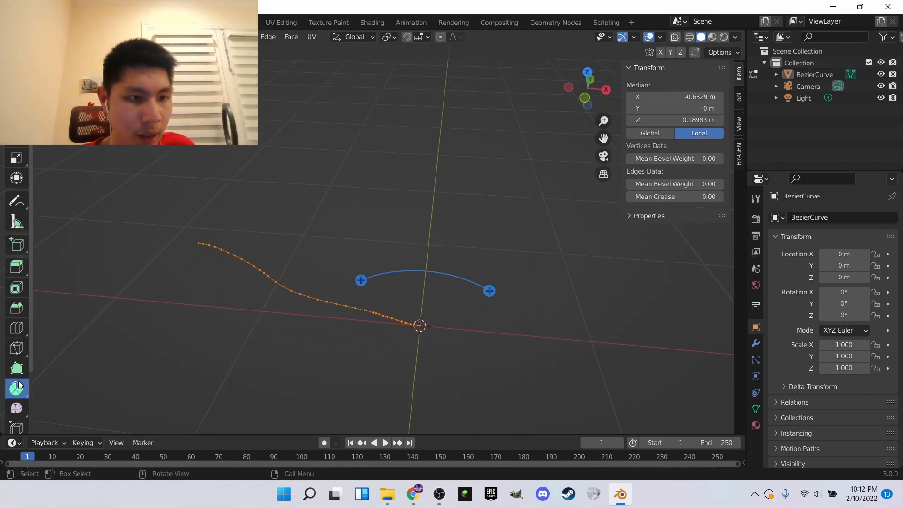
Step: Try to spin the profile 360° around the Z axis in 30 steps
click(361, 280)
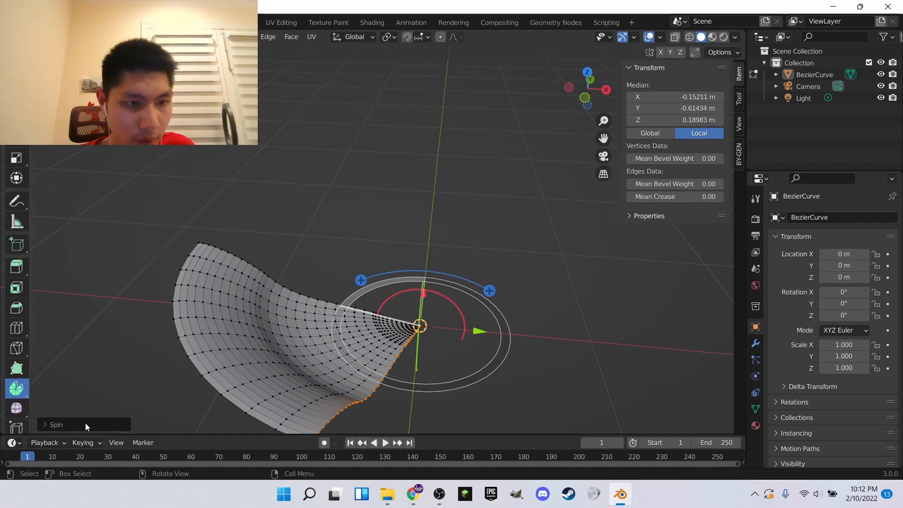
click(49, 422)
click(154, 322)
text(360)
key(Return)
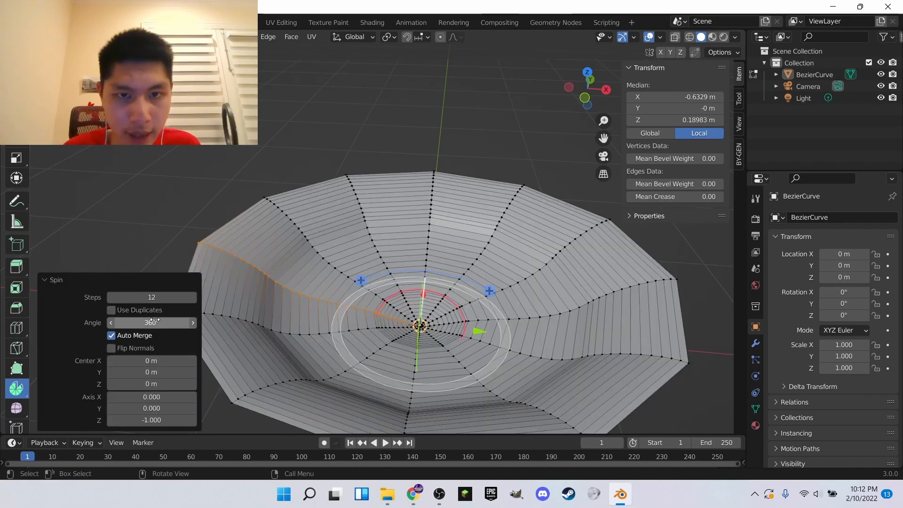
click(154, 294)
text(30)
key(Return)
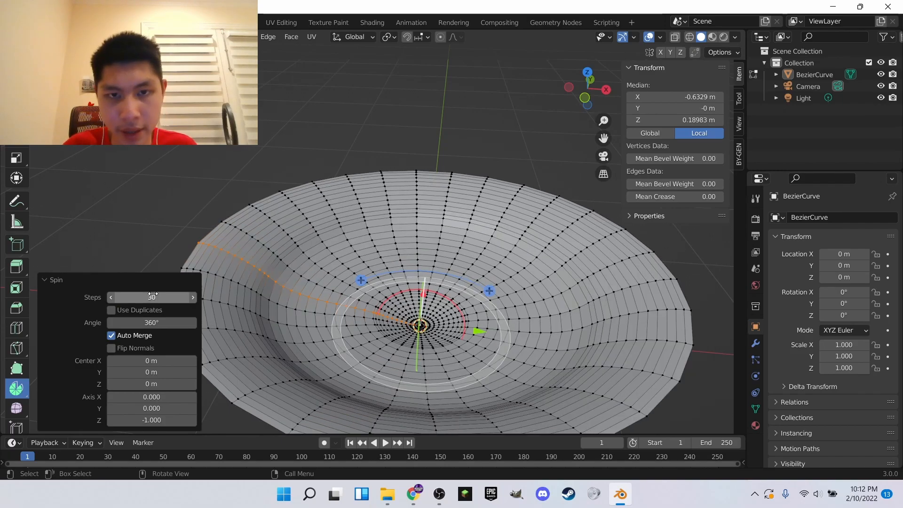
Step: Undo the spin to get back to the fully selected profile
click(306, 152)
mouse_move(317, 135)
middle_down()
mouse_move(339, 87)
mouse_move(334, 61)
mouse_move(303, 144)
middle_up()
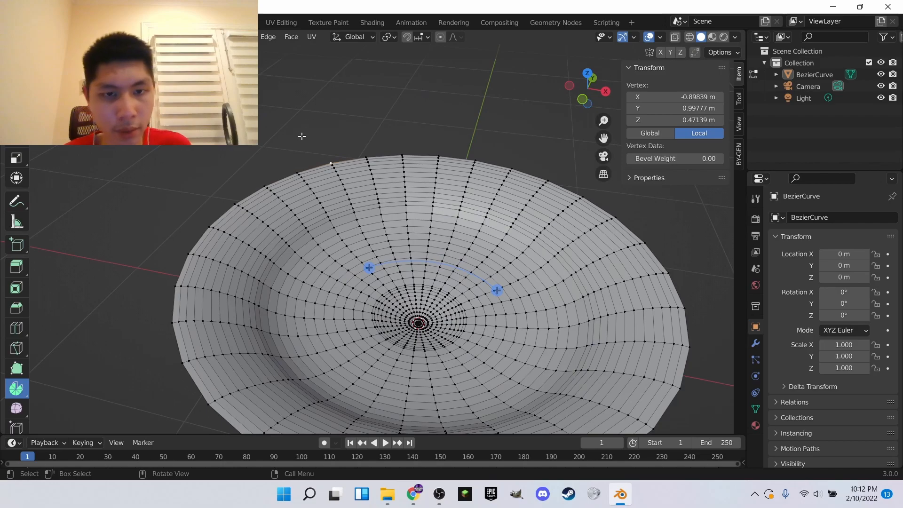
key(ctrl+z)
key(ctrl+z)
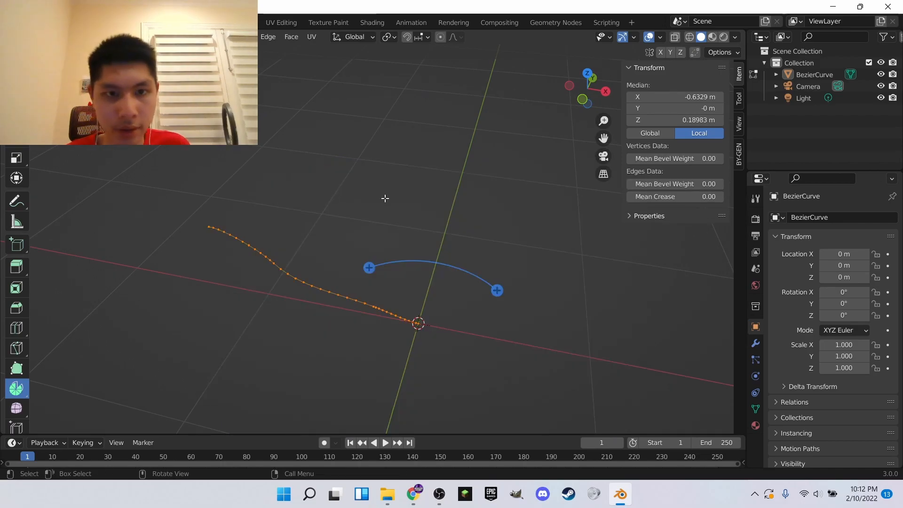
Step: Spin the selected profile 360° around the Z axis with 35 steps, leaving nothing selected
drag(380, 254, 487, 295)
click(155, 323)
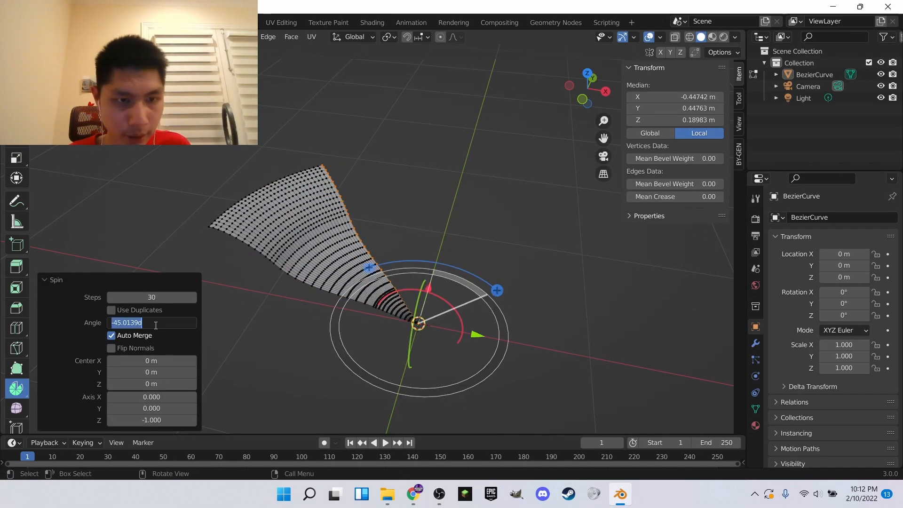
text(360)
key(Return)
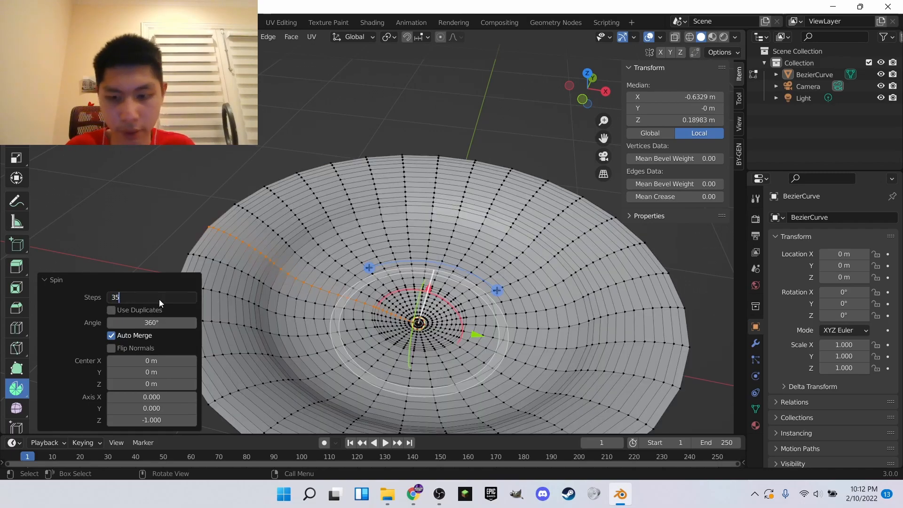
key(Return)
click(140, 263)
Step: Return to Object mode with the spun dish viewed from a low side angle
middle_drag(140, 263, 142, 217)
middle_drag(217, 90, 226, 134)
scroll(226, 134, down, 2)
middle_drag(295, 108, 299, 88)
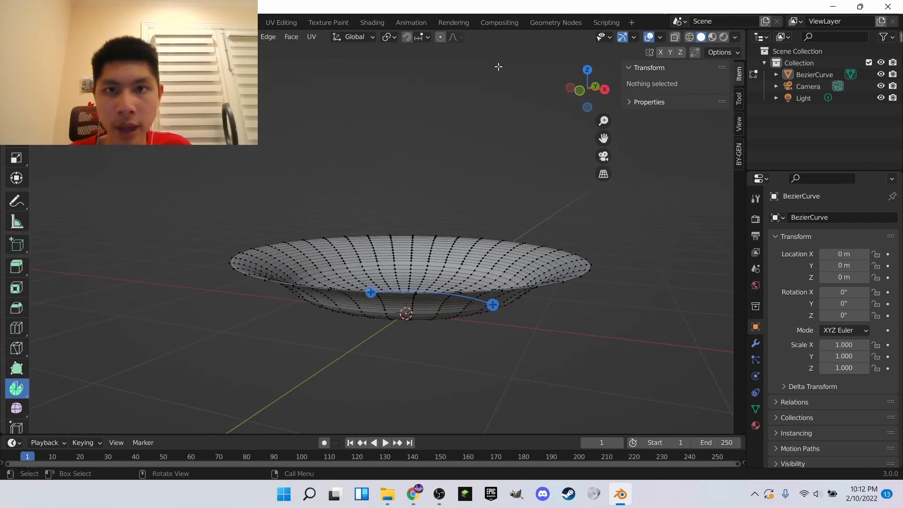
key(Tab)
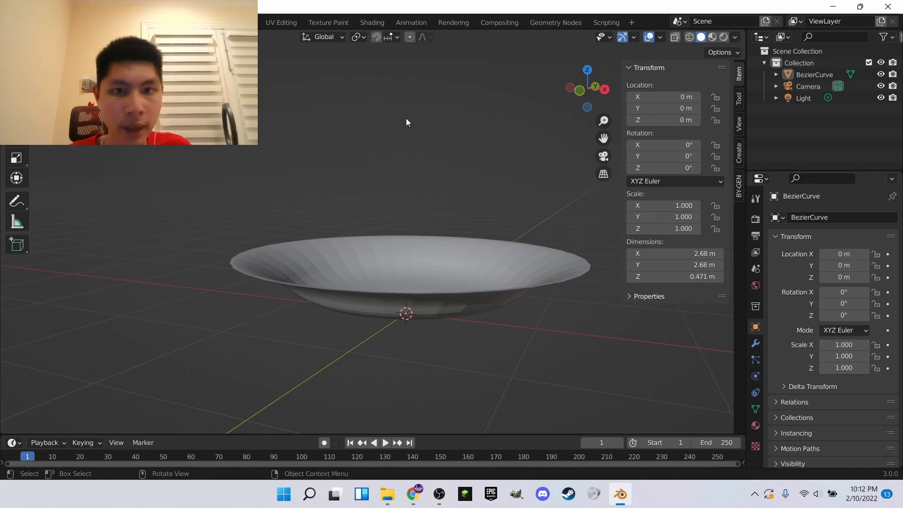
Step: Apply smooth shading to the spun dish and check its surface from several angles
click(430, 254)
right_click(436, 257)
click(388, 258)
middle_drag(380, 150, 390, 121)
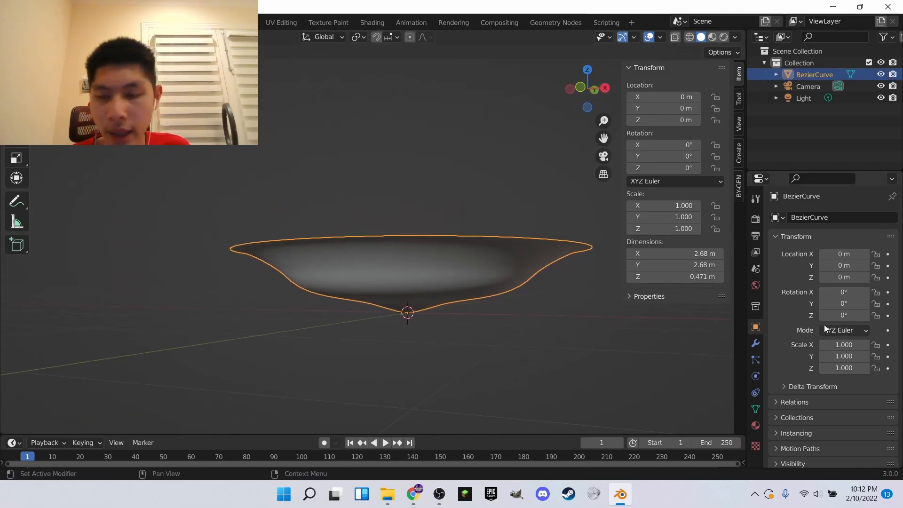
middle_drag(676, 346, 583, 322)
scroll(581, 322, up, 6)
scroll(581, 322, down, 3)
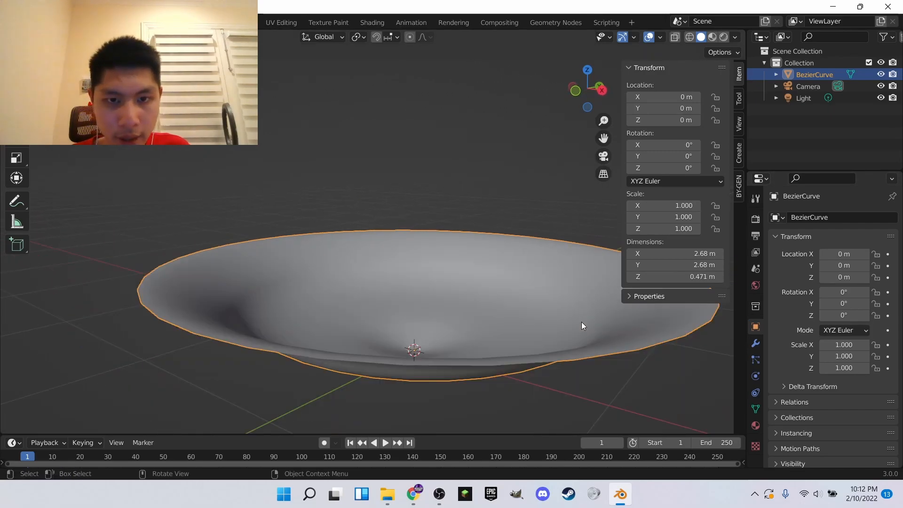
Step: Add a Solidify modifier to the dish to give it wall thickness
click(755, 346)
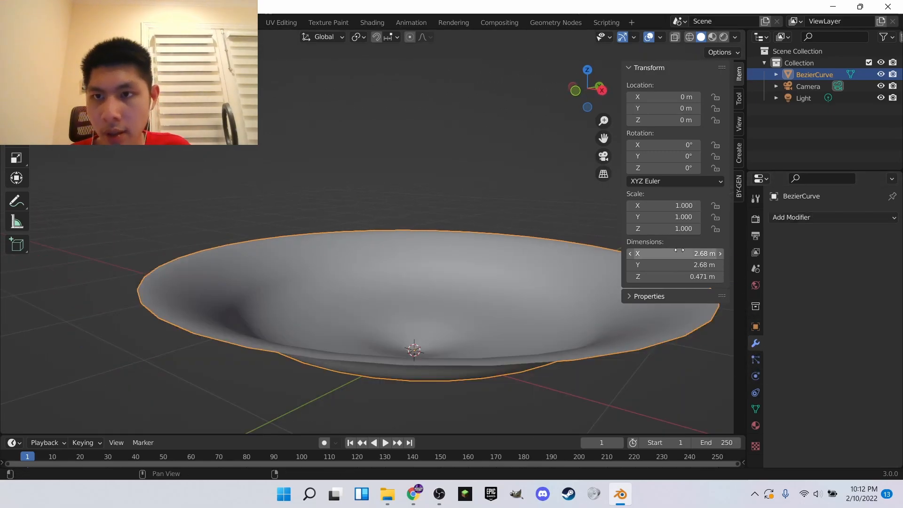
middle_drag(490, 233, 376, 211)
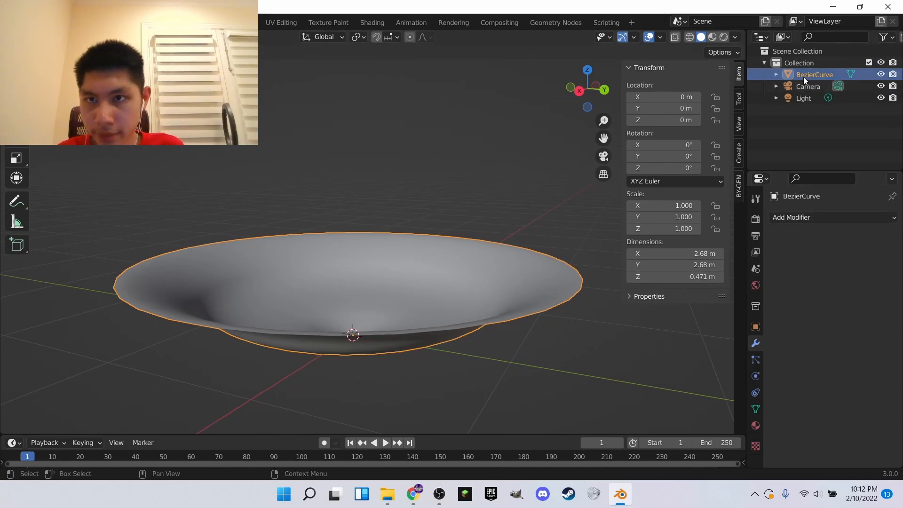
click(831, 219)
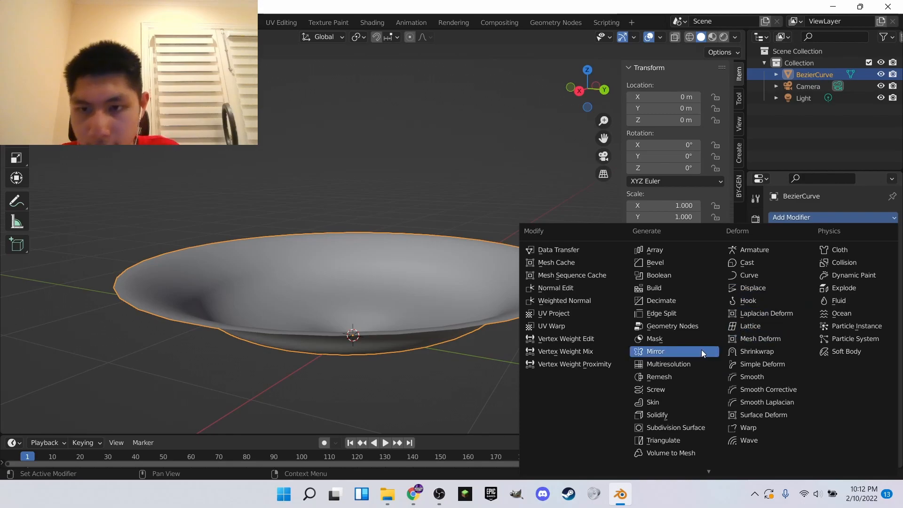
click(677, 416)
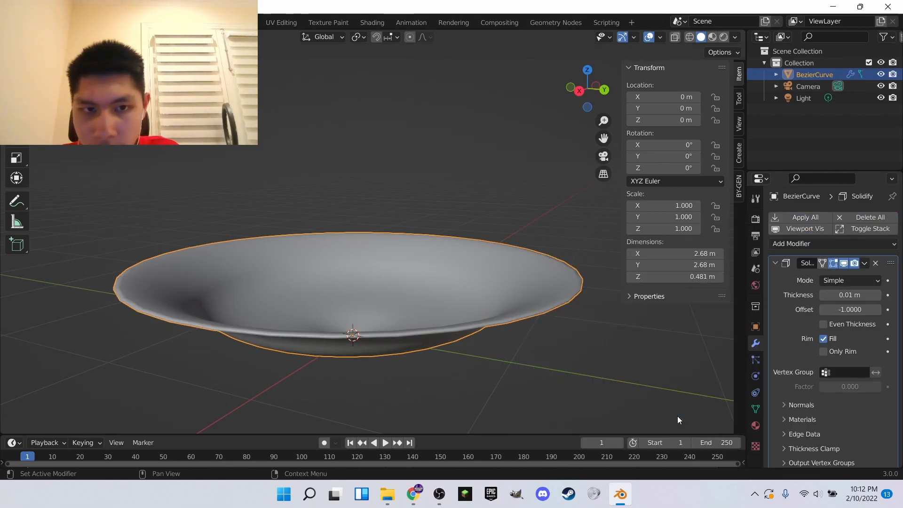
middle_drag(490, 347, 460, 347)
scroll(485, 330, up, 1)
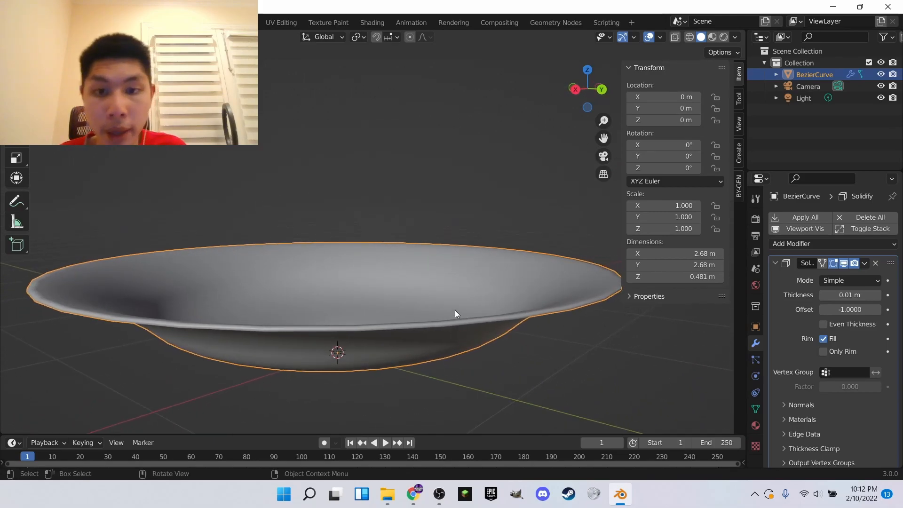
Step: Set the Solidify thickness to 0.03 m and apply the modifier to the dish
drag(847, 296, 852, 296)
middle_drag(485, 312, 488, 296)
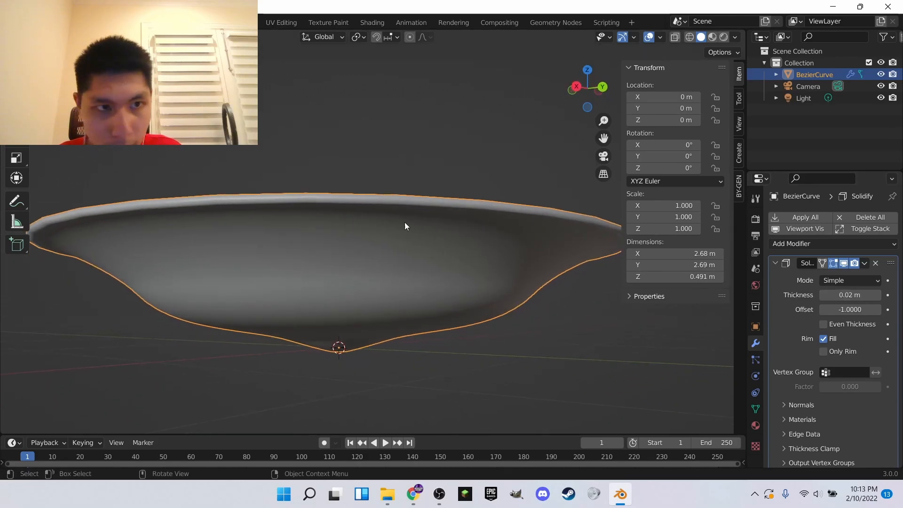
click(362, 176)
middle_drag(362, 178, 230, 189)
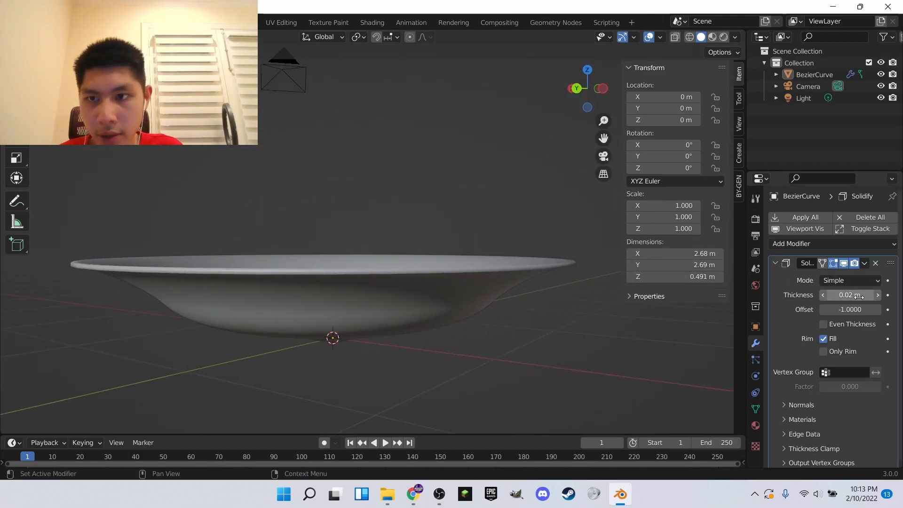
click(786, 316)
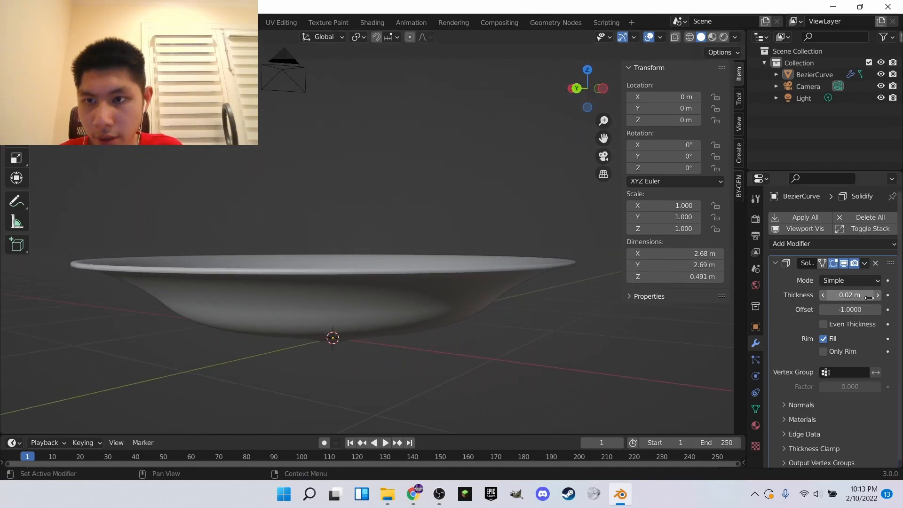
click(877, 295)
middle_drag(475, 283, 356, 301)
middle_drag(363, 151, 278, 149)
click(373, 228)
middle_drag(373, 228, 405, 221)
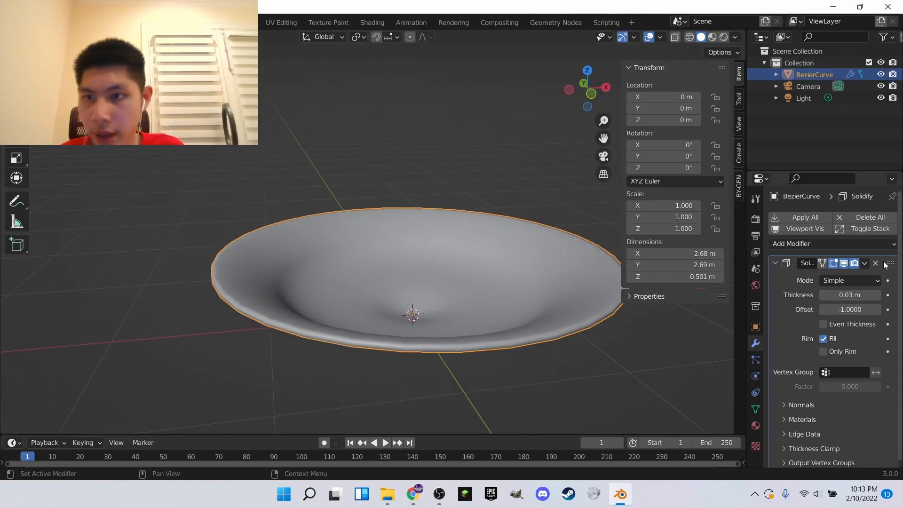
click(809, 217)
Step: Add a Bevel modifier with 3 segments to the dish and apply it
click(822, 218)
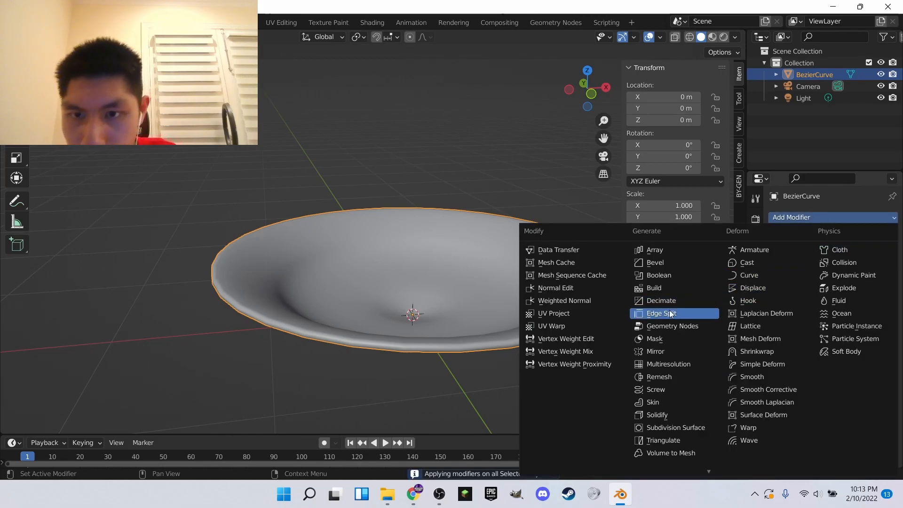
click(668, 264)
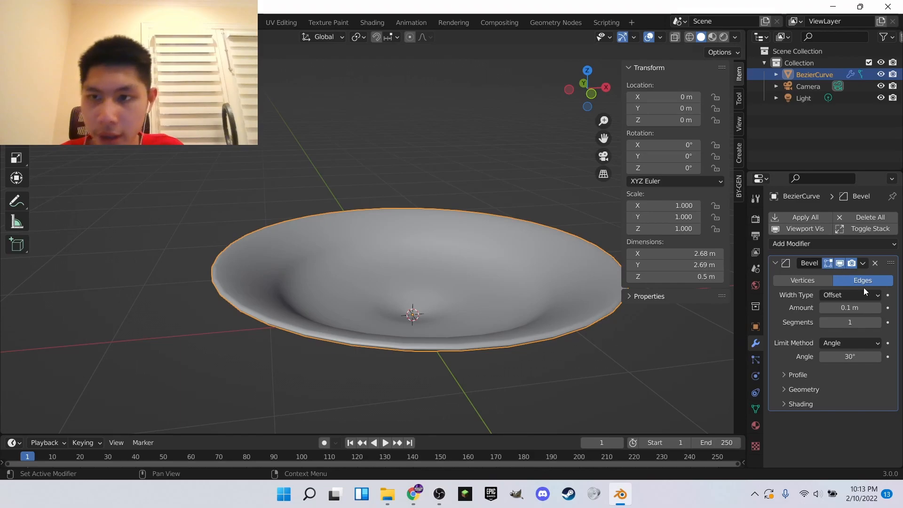
click(878, 323)
click(878, 323)
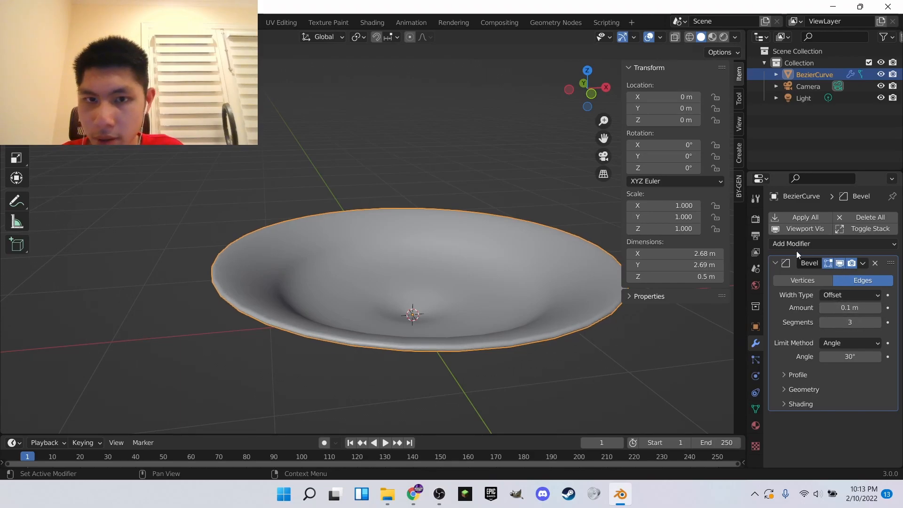
click(816, 218)
Step: Add a Subdivision Surface modifier to the dish, set its viewport level to 2 and apply it
click(814, 218)
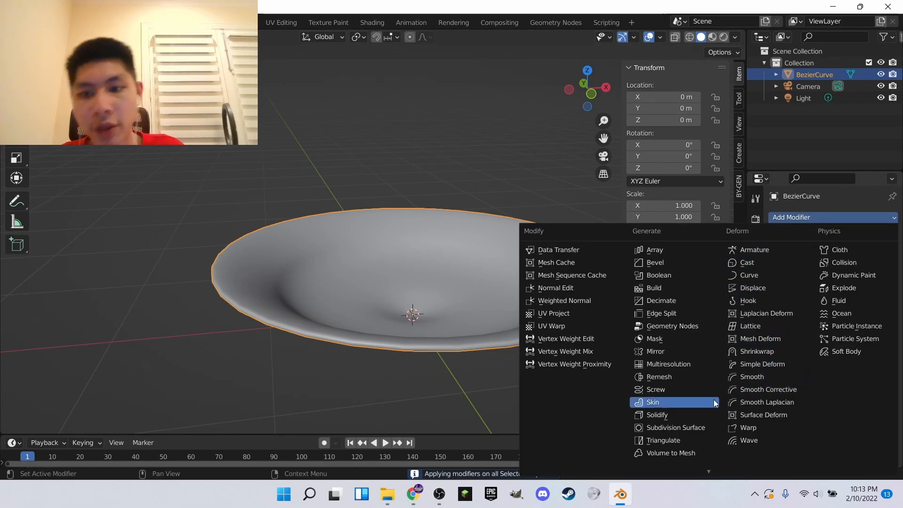
click(673, 427)
middle_drag(552, 376, 496, 325)
scroll(496, 321, up, 4)
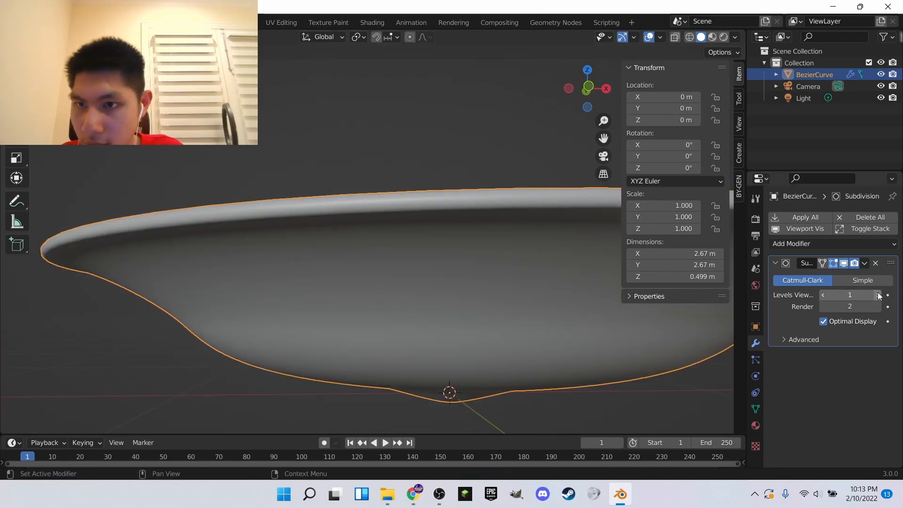
middle_drag(604, 282, 581, 337)
scroll(520, 303, down, 4)
scroll(513, 346, up, 3)
middle_drag(513, 346, 508, 296)
scroll(506, 303, down, 6)
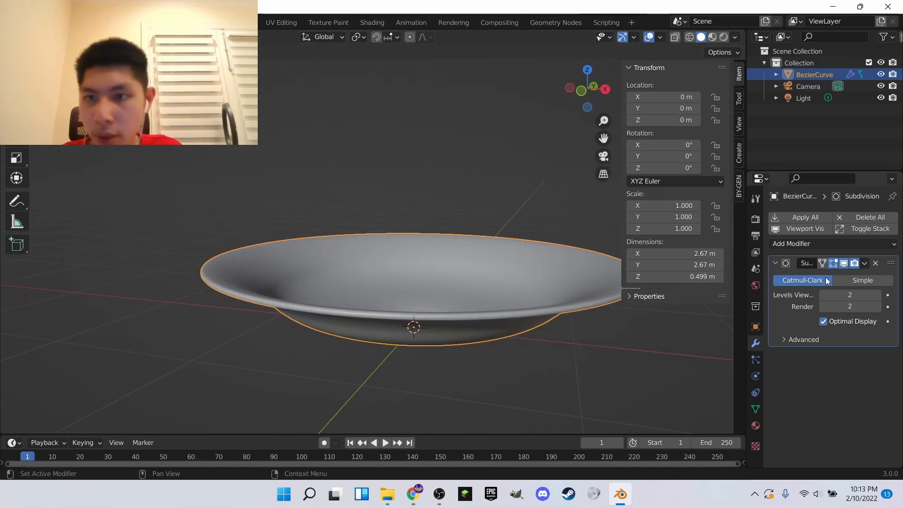
click(805, 217)
Step: Switch the viewport to rendered shading with the dish selected
key(alt+a)
middle_drag(504, 260, 360, 241)
click(361, 239)
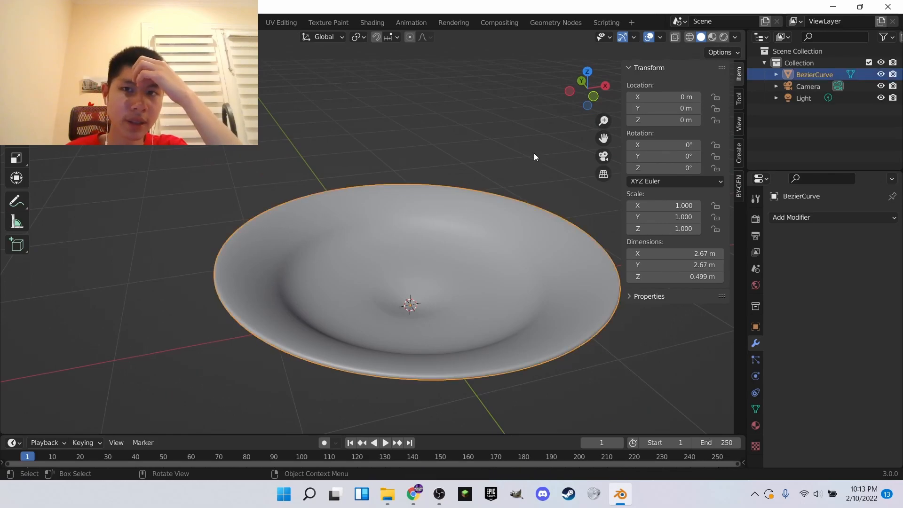
click(724, 36)
middle_drag(485, 140, 254, 124)
click(377, 257)
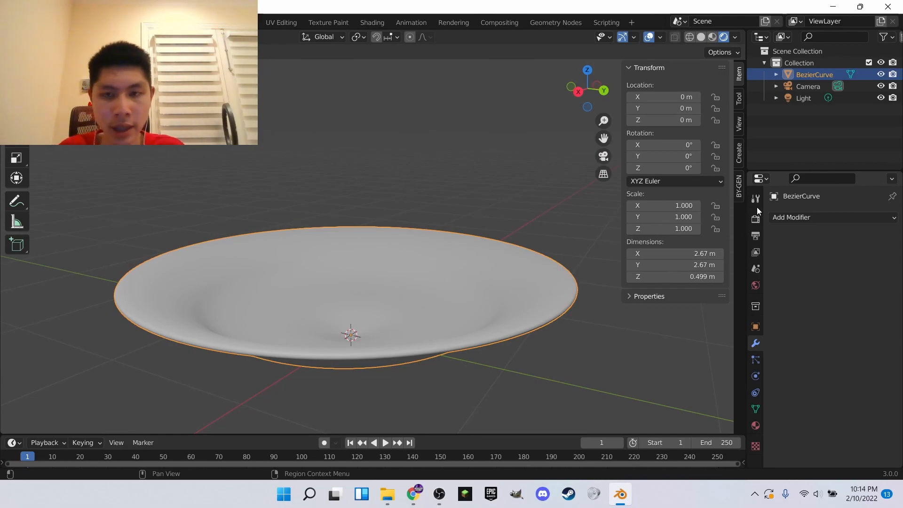
Step: Create a new material for the dish and set its roughness to 0
click(756, 423)
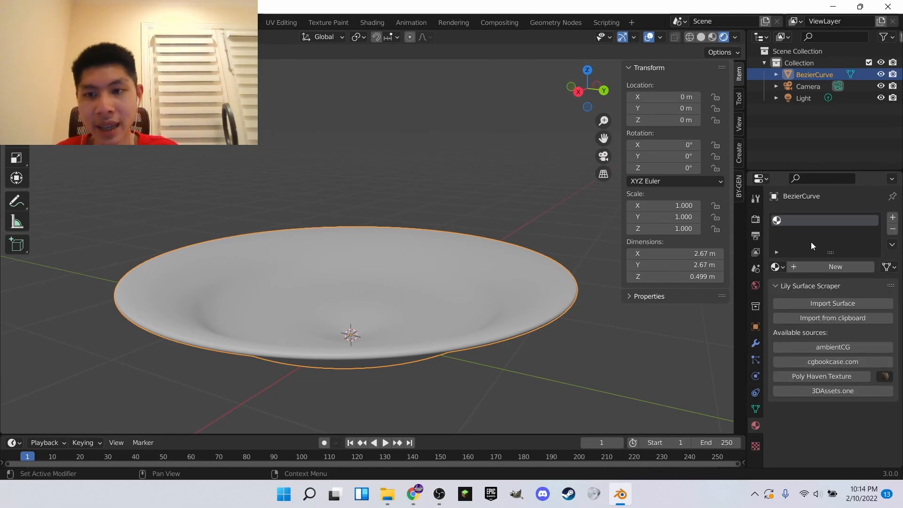
click(823, 267)
scroll(802, 360, down, 3)
scroll(803, 360, down, 3)
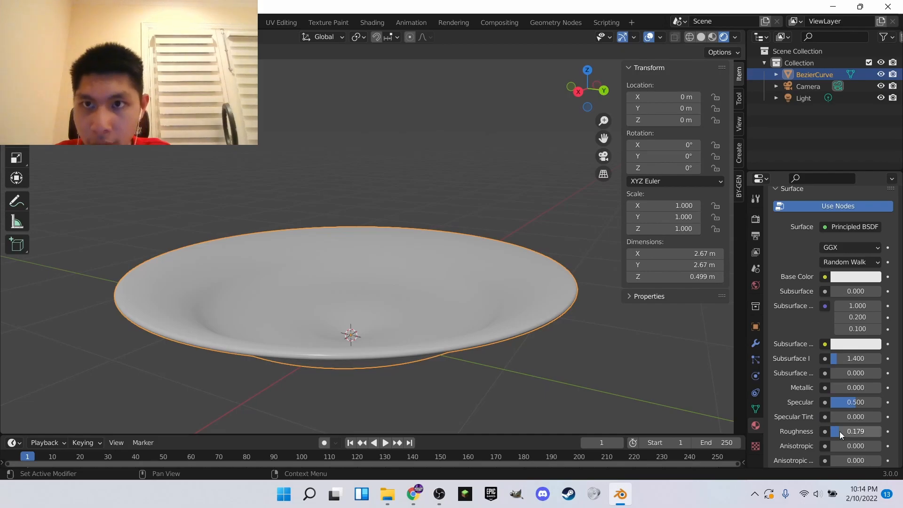
click(543, 394)
click(569, 306)
middle_drag(568, 306, 538, 313)
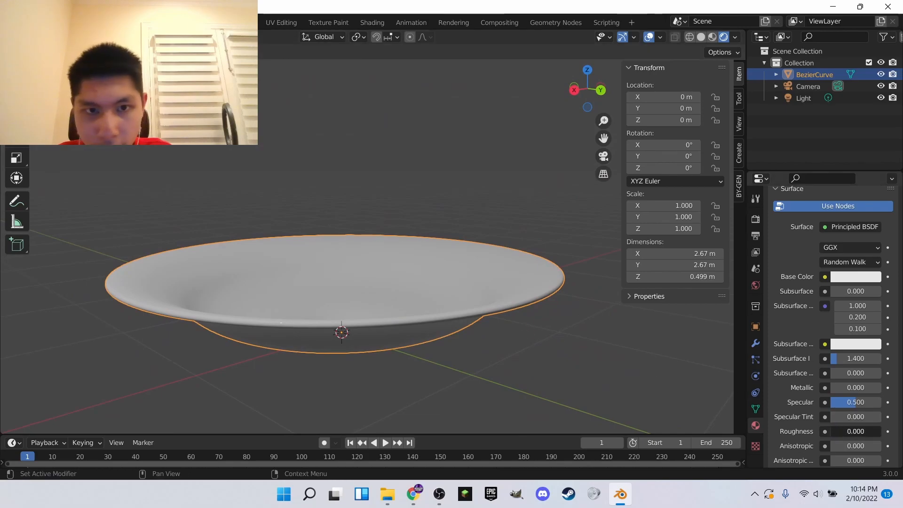
drag(855, 432, 842, 431)
Step: Preview the dish in Material Preview shading and set its material to 0.174 metallic and 0.193 roughness
middle_drag(569, 368, 487, 393)
click(712, 37)
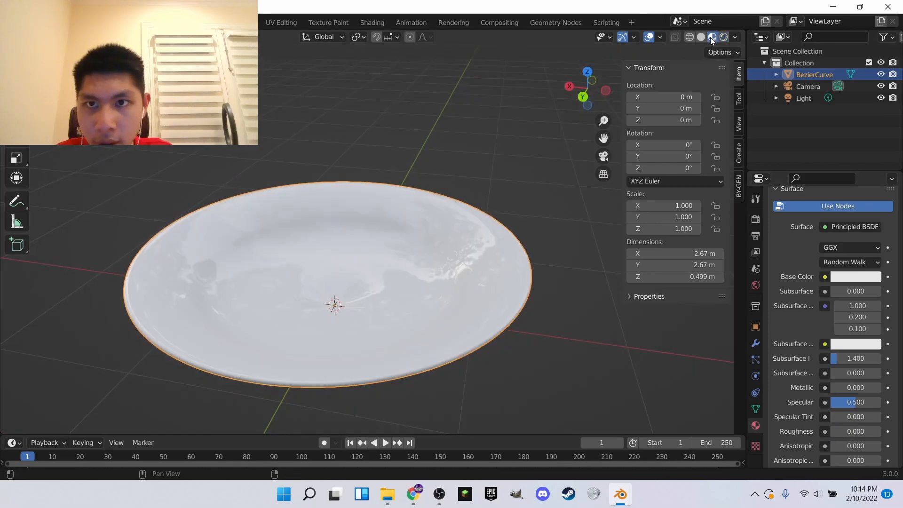
middle_drag(559, 164, 603, 157)
scroll(447, 188, up, 2)
middle_drag(445, 190, 541, 212)
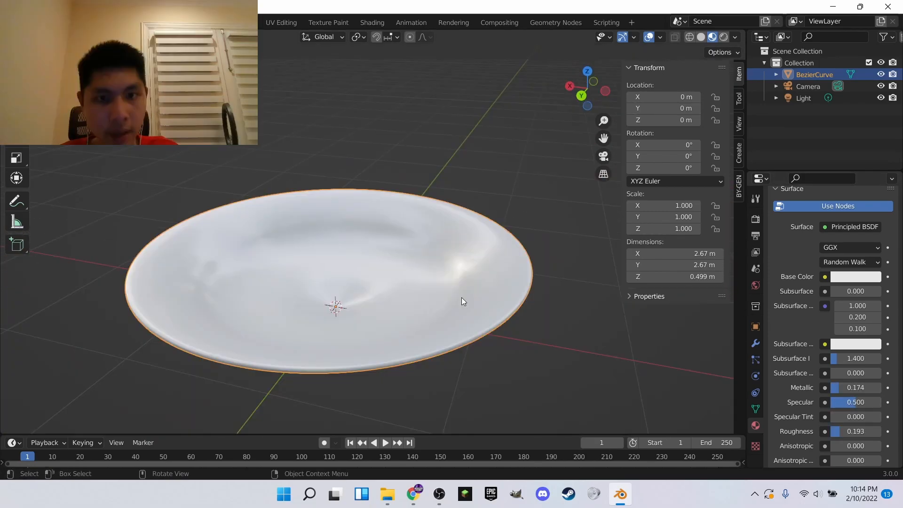
click(600, 349)
mouse_move(599, 349)
middle_down()
mouse_move(734, 385)
mouse_move(39, 329)
mouse_move(27, 383)
middle_up()
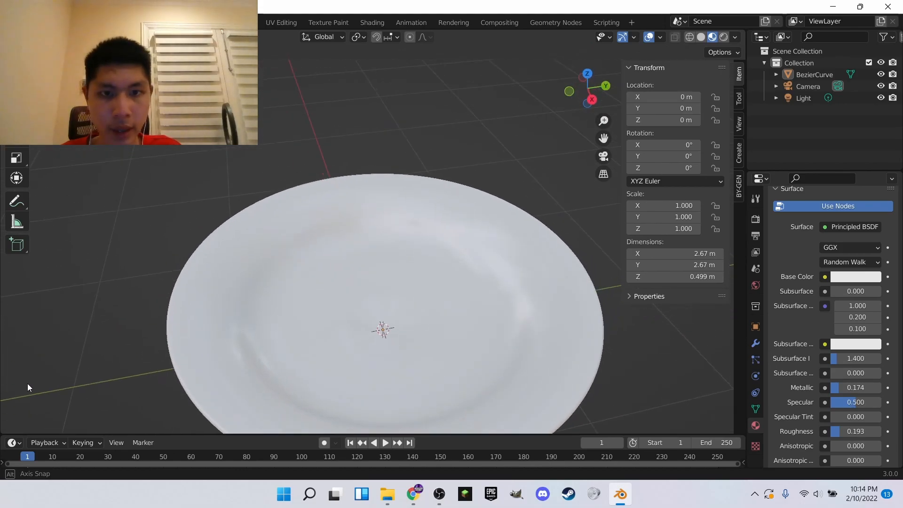
Step: Return the viewport to rendered shading and reselect the dish
click(246, 313)
click(725, 41)
scroll(379, 172, down, 4)
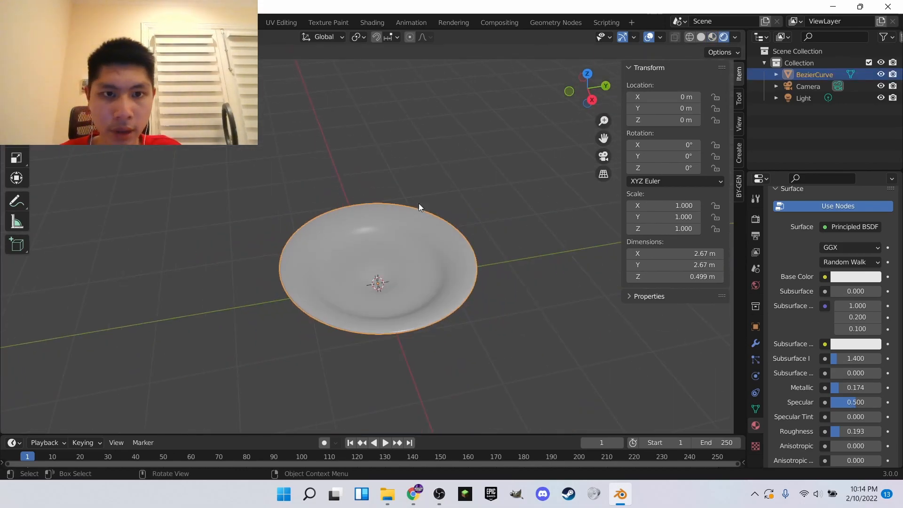
click(434, 157)
scroll(310, 179, up, 2)
middle_drag(310, 177, 388, 151)
click(301, 194)
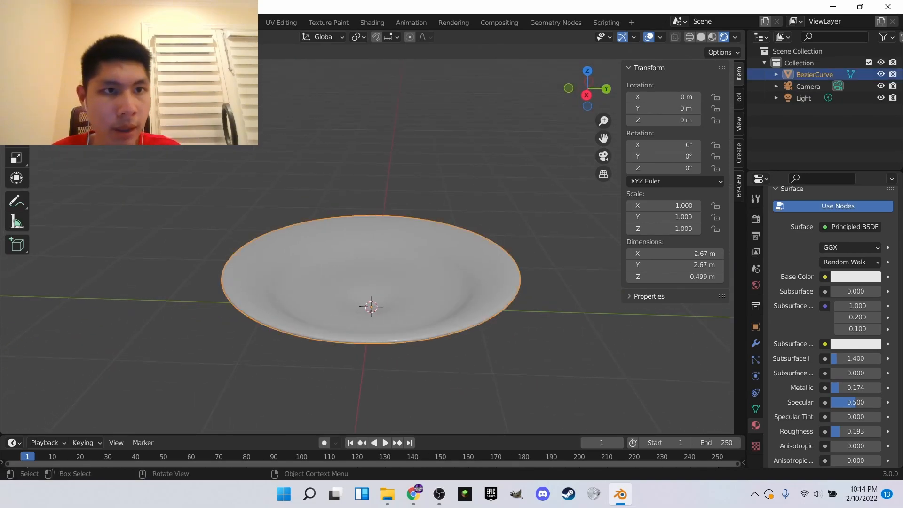
Step: Add a cube at the origin and flatten it along Z to a scale of about 0.2
key(shift+a)
mouse_move(222, 50)
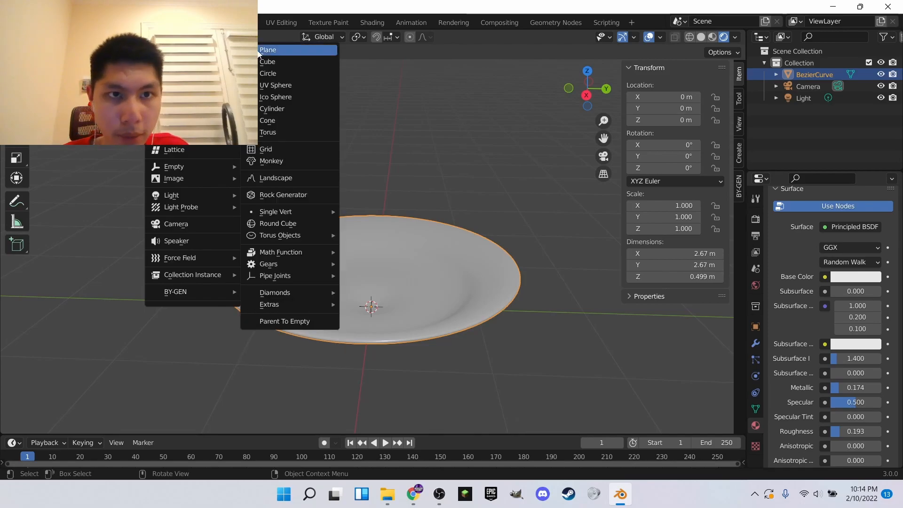
click(282, 61)
scroll(382, 242, down, 4)
click(382, 242)
click(382, 254)
key(s)
key(z)
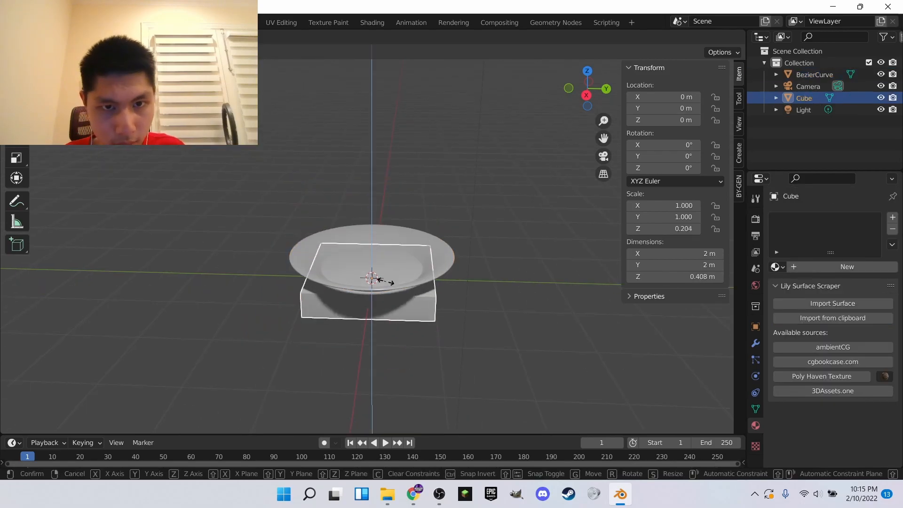
click(383, 280)
Step: Stretch the flattened cube along Y and X into a long tabletop and move it along Z beneath the dish
key(s)
key(y)
click(451, 268)
key(s)
key(x)
key(g)
key(z)
Step: Add a second cube, scale it uniformly to 0.247 and place it under the tabletop's edge in front view
key(shift+a)
click(282, 61)
key(s)
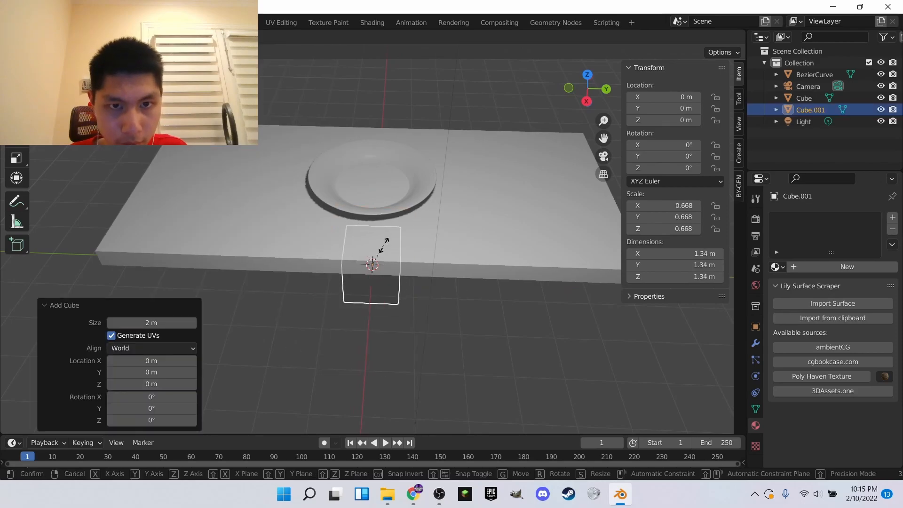
click(370, 255)
key(KP_1)
scroll(372, 200, up, 6)
key(g)
click(176, 404)
Step: Move the small cube along Y to about -4.74 m, under the tabletop's corner, in side view
middle_drag(263, 273, 430, 339)
key(KP_3)
shift+middle_drag(198, 188, 546, 345)
key(g)
key(y)
click(502, 332)
middle_drag(400, 306, 367, 127)
Step: Extrude the small cube downward into a table leg about 2.56 m tall
key(Tab)
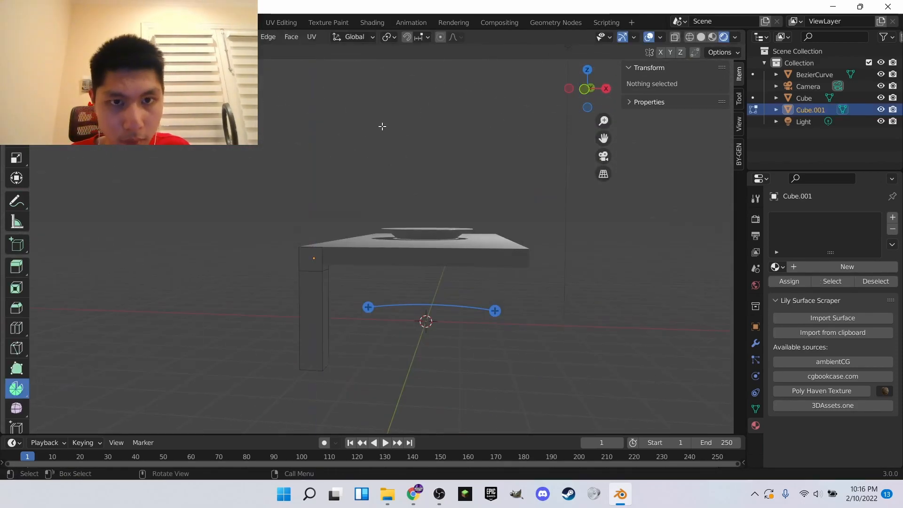
key(e)
key(Tab)
Step: Duplicate the leg and move the copy along X to about 2.04 m, at the adjacent table corner
key(ctrl+c)
key(KP_1)
key(ctrl+v)
key(g)
key(x)
click(532, 211)
Step: Duplicate both legs together and move the copies along Y to the opposite end of the table
middle_drag(471, 226, 395, 254)
click(276, 226)
shift+click(320, 268)
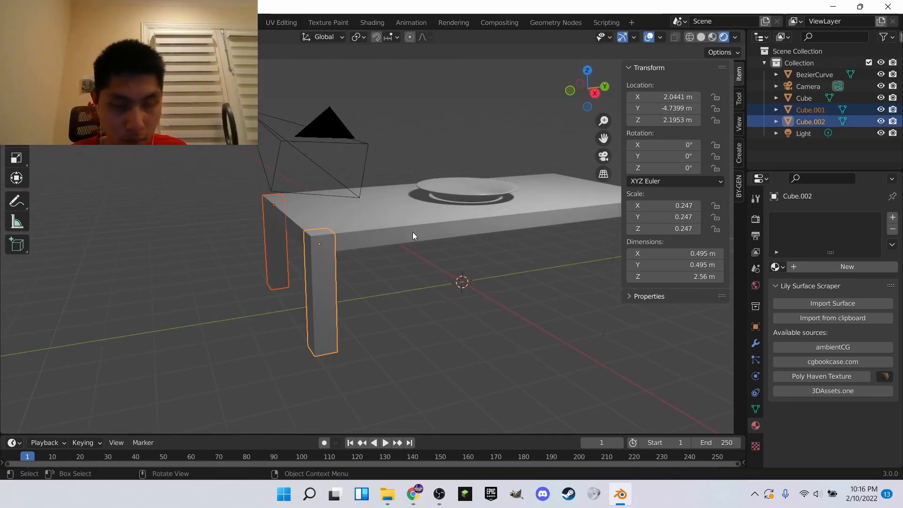
key(ctrl+c)
key(KP_3)
key(ctrl+v)
key(g)
key(y)
click(494, 213)
Step: Split off a new area beside the 3D viewport and make it an Asset Browser
scroll(494, 213, down, 5)
middle_drag(494, 213, 329, 264)
click(268, 234)
click(424, 212)
drag(3, 32, 240, 42)
click(11, 37)
click(367, 103)
Step: Assign the WoodTest material asset to the tabletop
scroll(185, 270, down, 10)
drag(172, 394, 542, 221)
middle_drag(541, 226, 470, 302)
Step: Raise the dish along Z to about 2.463 m so it rests on the tabletop
click(546, 278)
key(g)
key(z)
click(571, 194)
Step: Assign the WoodTest and StoneTest material assets to the remaining table parts
drag(173, 394, 478, 264)
drag(172, 189, 506, 282)
middle_drag(506, 283, 425, 253)
Step: Look through the camera and frame the table with a 28 mm focal length and -0.050 horizontal shift
key(KP_0)
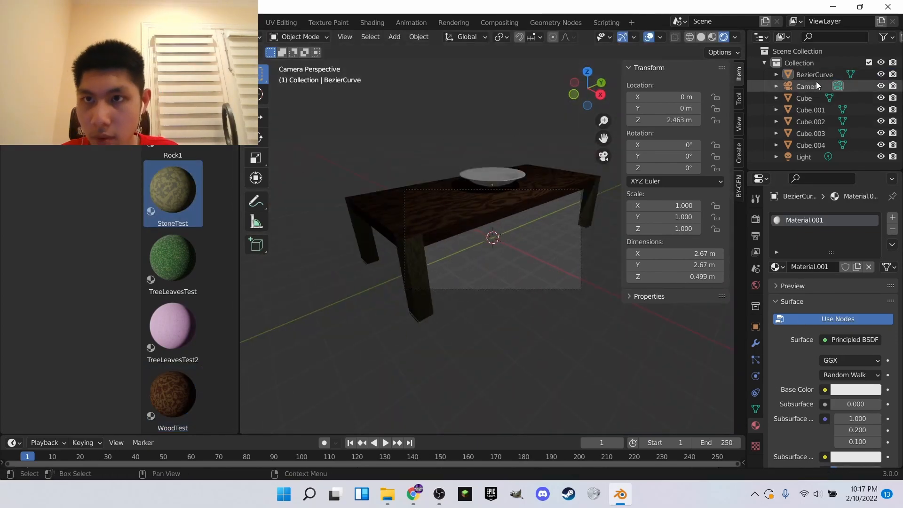
click(808, 87)
drag(850, 273, 833, 273)
drag(851, 304, 845, 304)
click(471, 358)
scroll(471, 329, up, 2)
Step: Close the Asset Browser area so the 3D viewport takes up its space
drag(238, 432, 188, 414)
scroll(376, 235, up, 1)
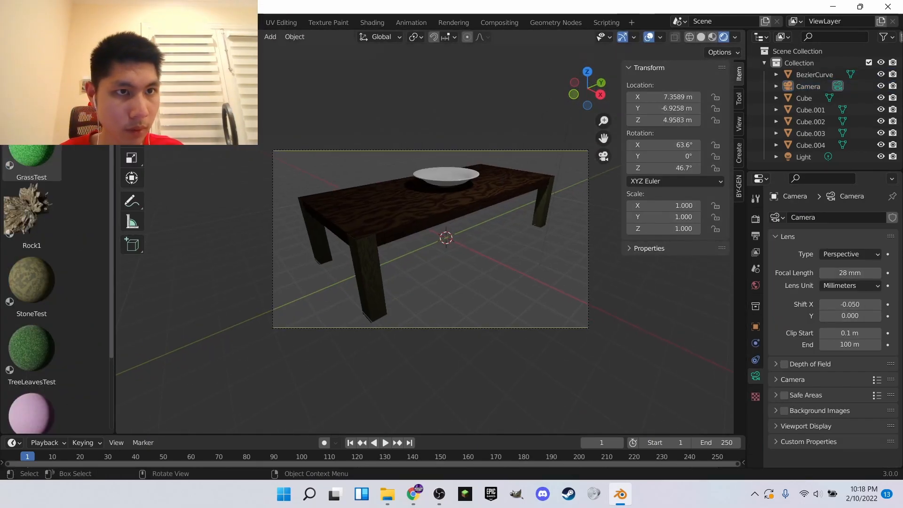
drag(117, 431, 61, 414)
scroll(375, 89, down, 1)
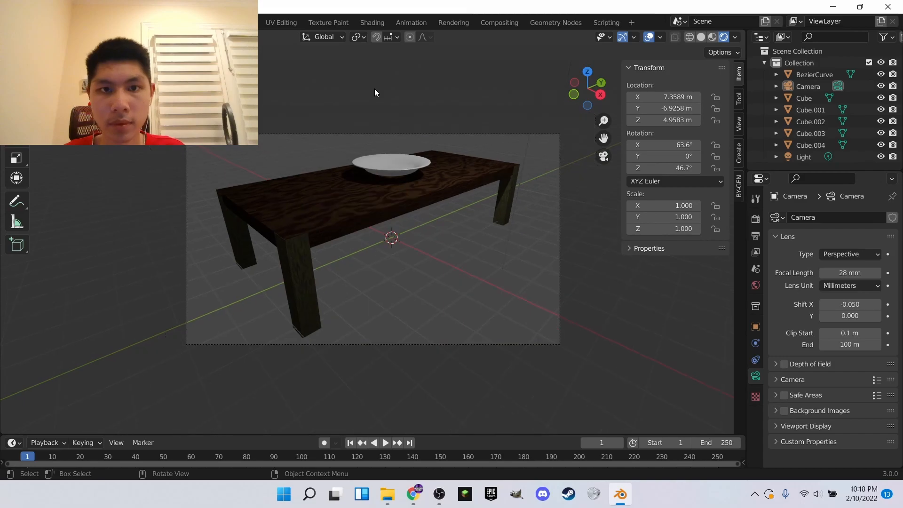
Step: Delete the existing point light from the scene and return to the camera view
mouse_move(418, 73)
middle_down()
mouse_move(366, 92)
mouse_move(419, 79)
middle_up()
scroll(420, 79, down, 2)
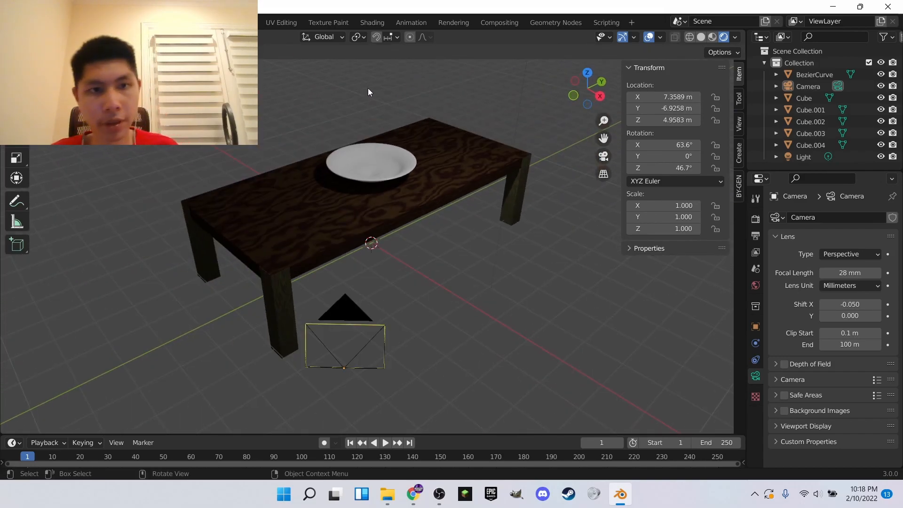
scroll(278, 112, down, 2)
middle_drag(278, 112, 312, 111)
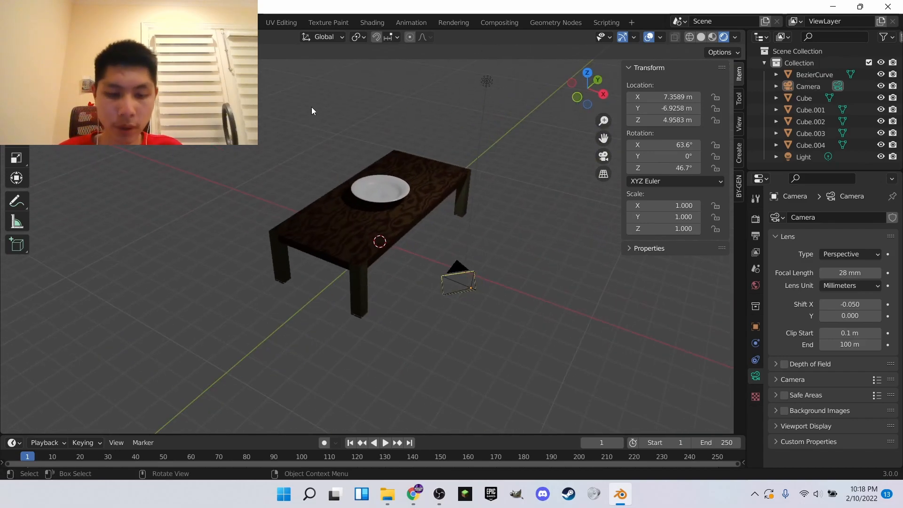
key(KP_0)
middle_drag(384, 102, 446, 134)
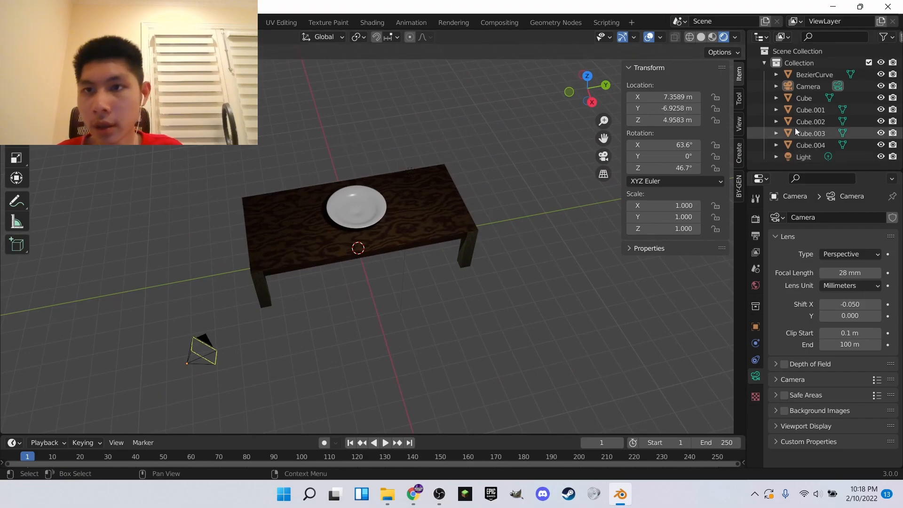
click(812, 157)
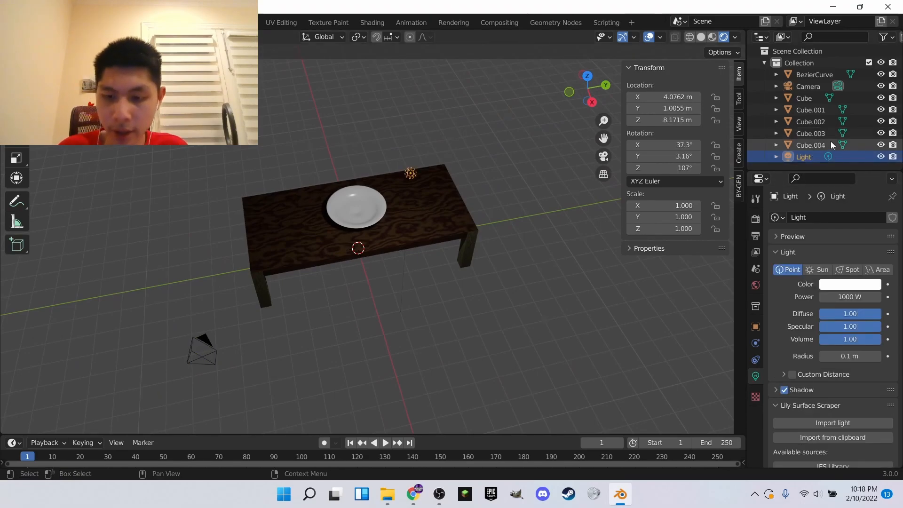
key(Delete)
scroll(268, 176, up, 3)
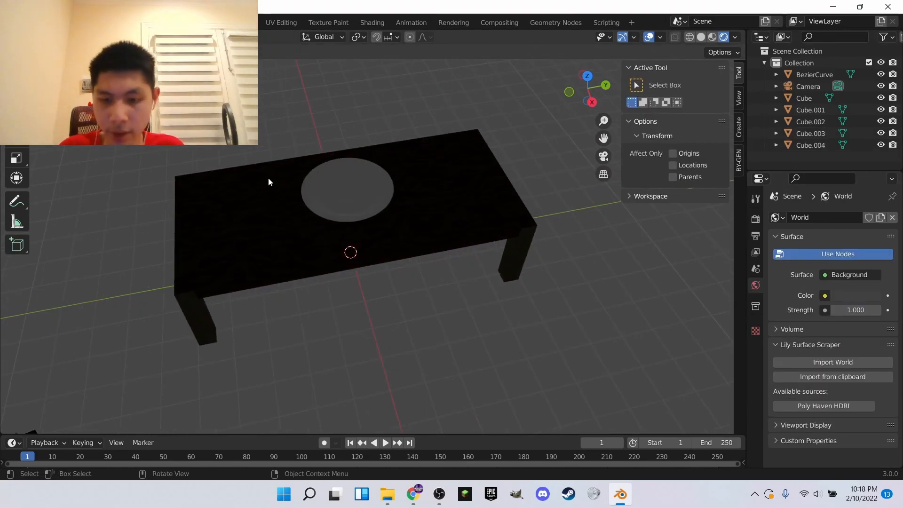
key(KP_0)
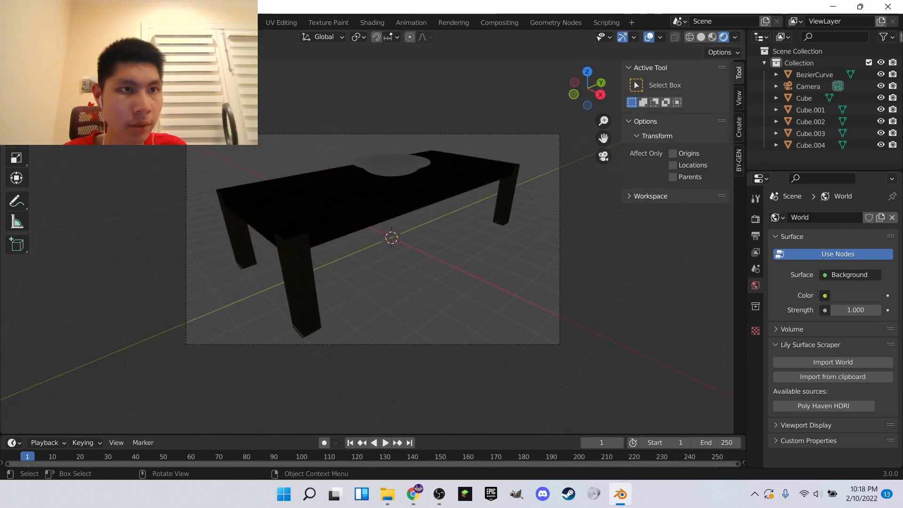
Step: Search the add-ons in the preferences for "tri" and close the preferences window
click(41, 22)
click(61, 187)
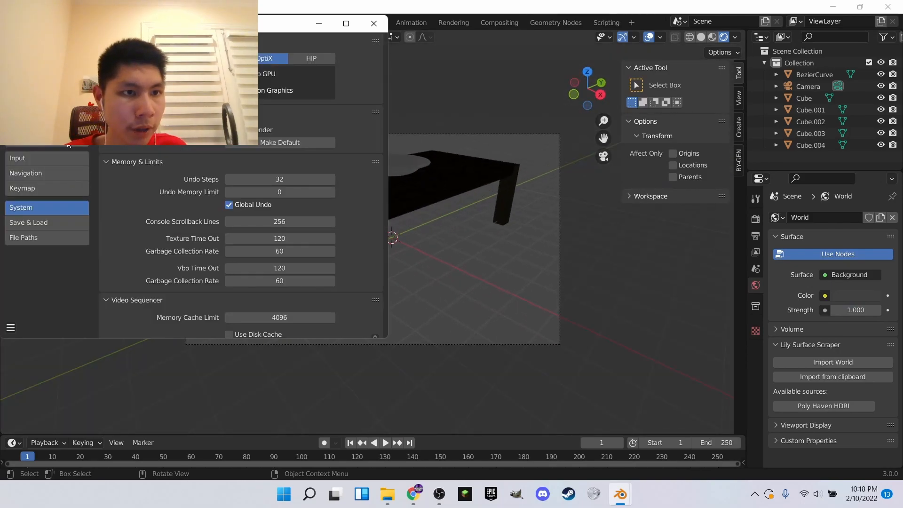
click(47, 144)
click(327, 58)
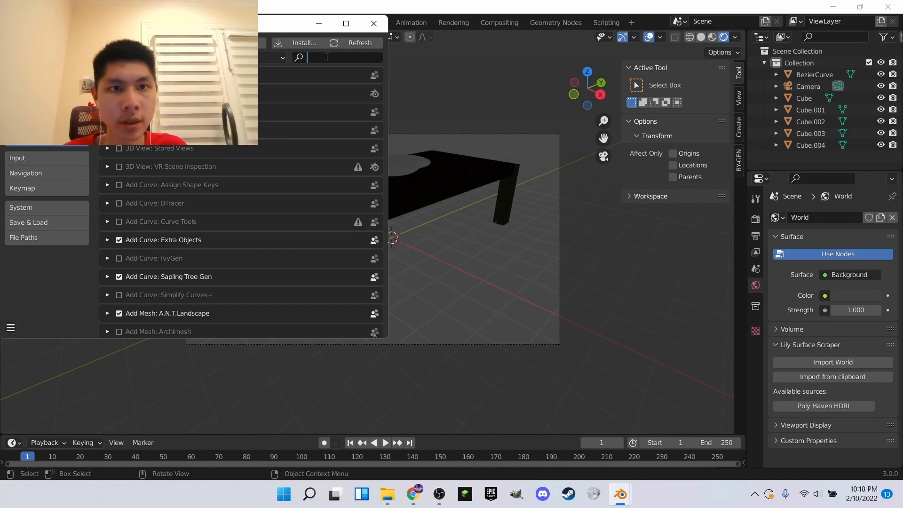
text(tri)
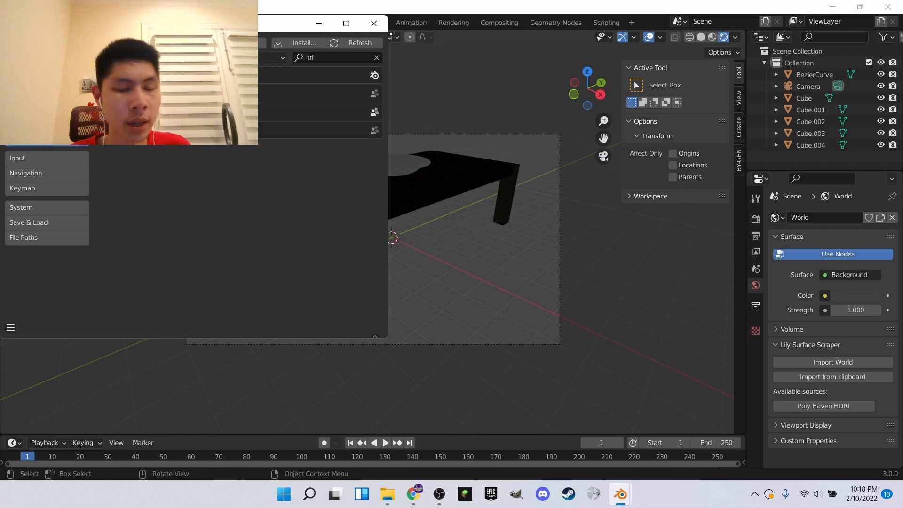
click(375, 23)
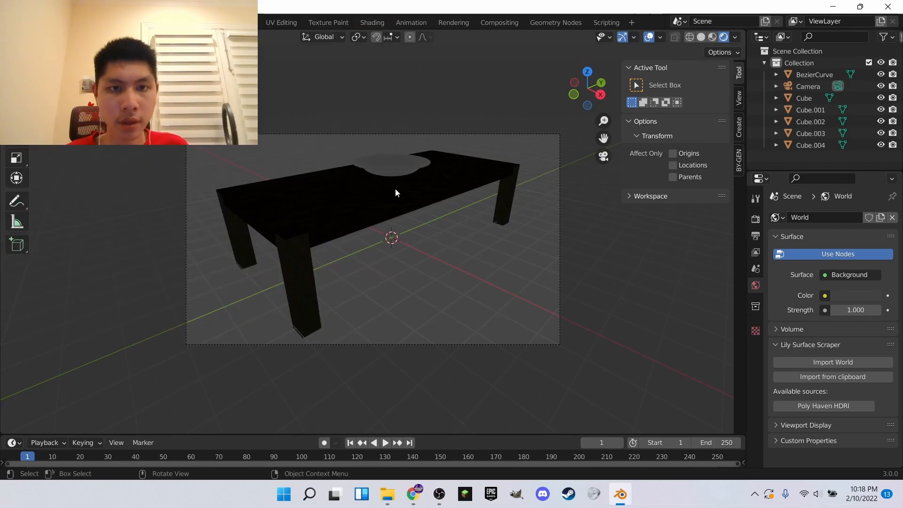
Step: Add a 3 Point Lights setup aimed at the plate
click(389, 160)
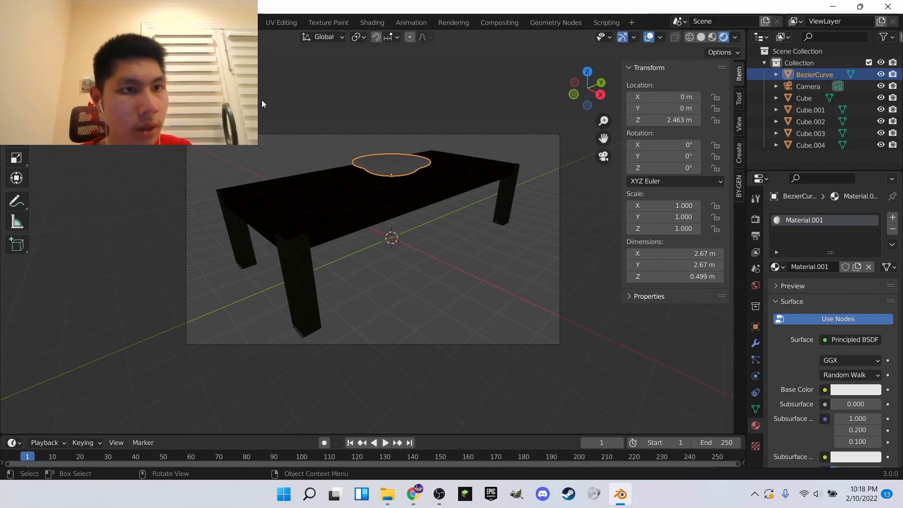
click(341, 185)
click(385, 164)
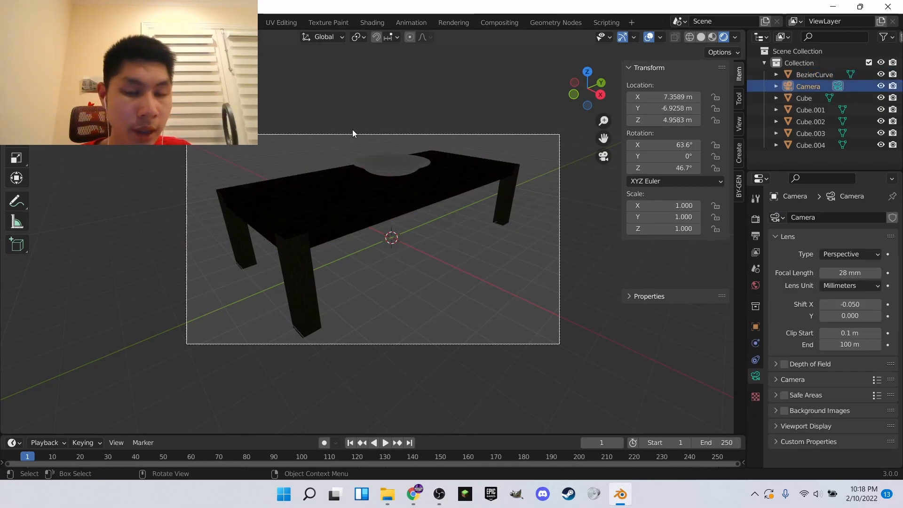
click(388, 163)
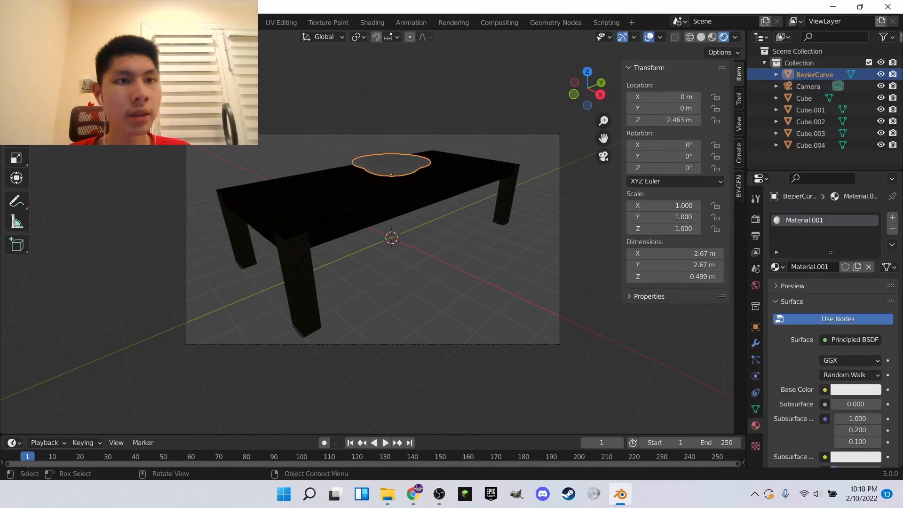
key(shift+a)
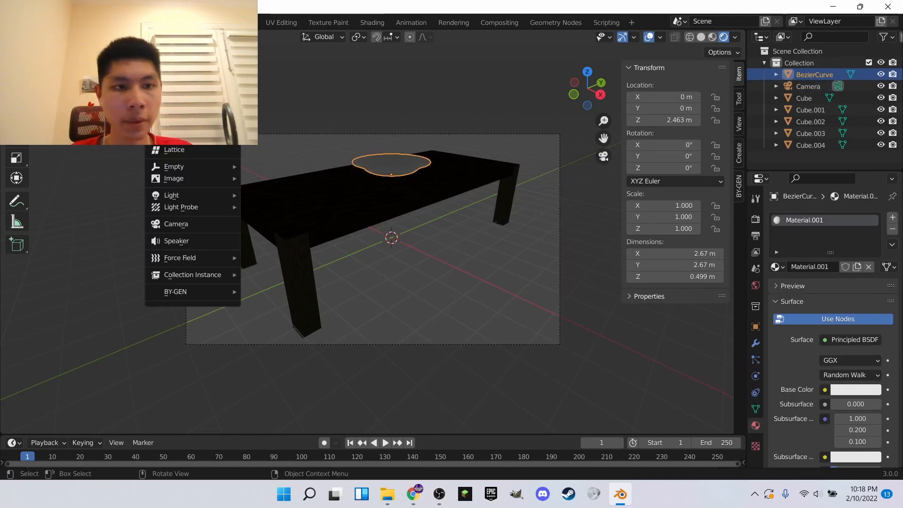
mouse_move(167, 197)
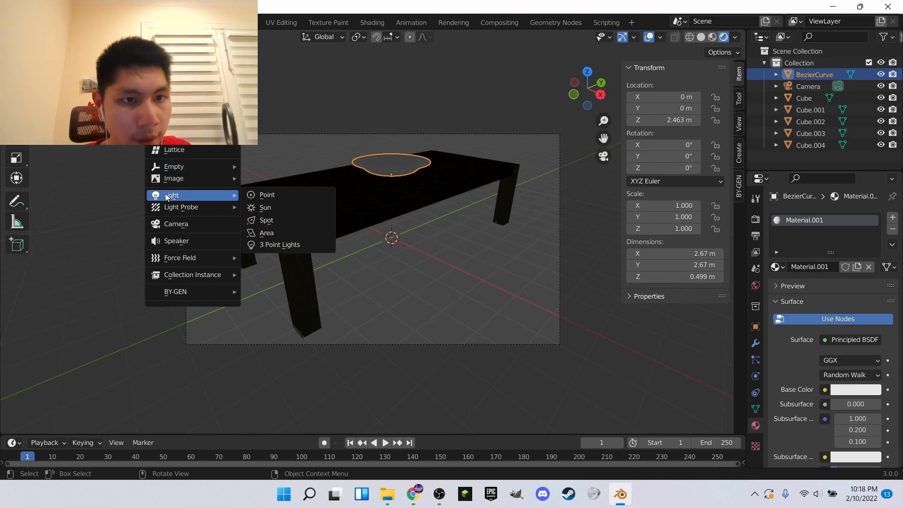
click(308, 243)
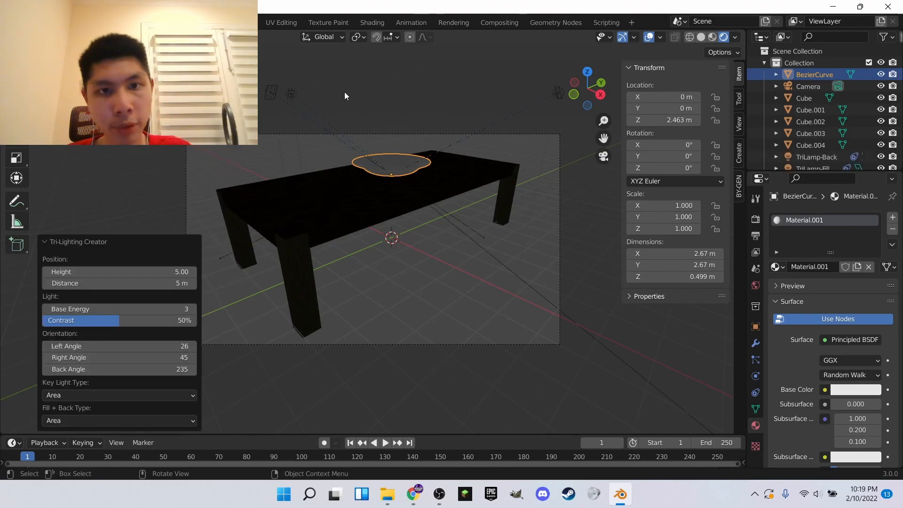
Step: Raise the power of the back light, the fill light to about 44.8 W and the key light to 80.5 W
click(293, 93)
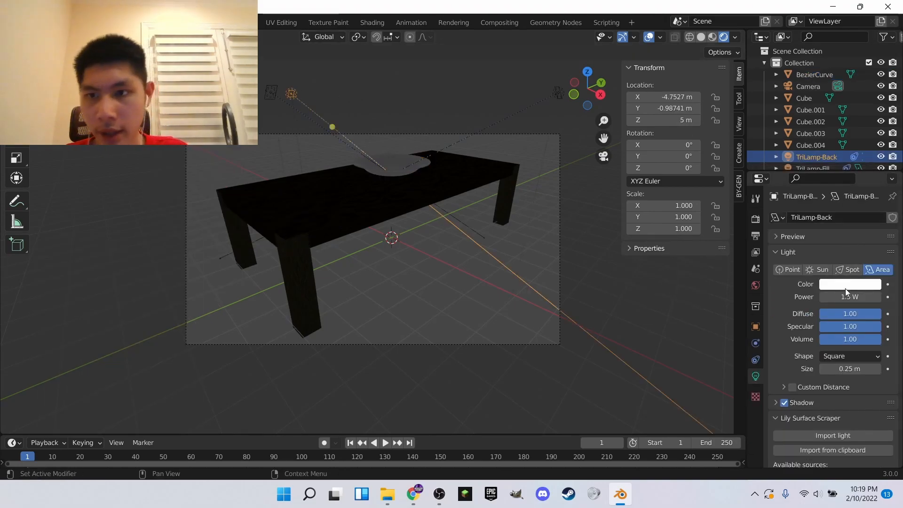
drag(850, 297, 875, 297)
click(555, 93)
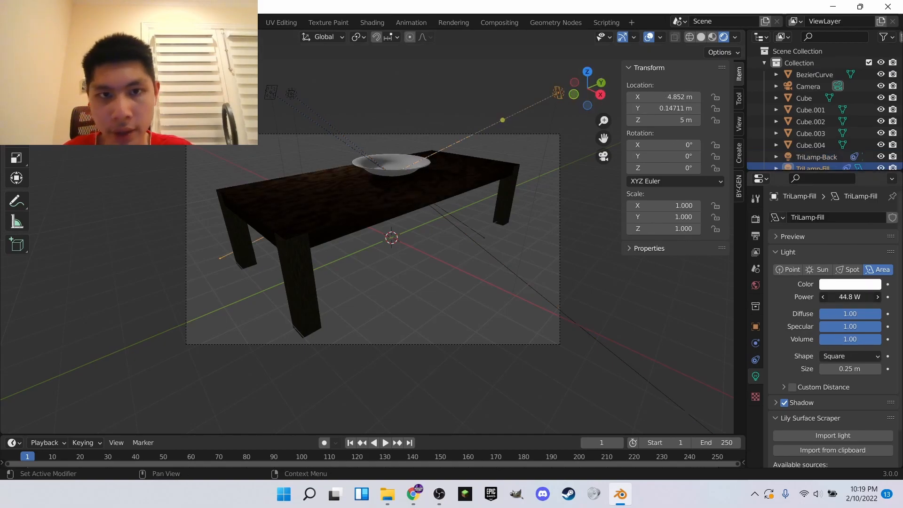
click(275, 96)
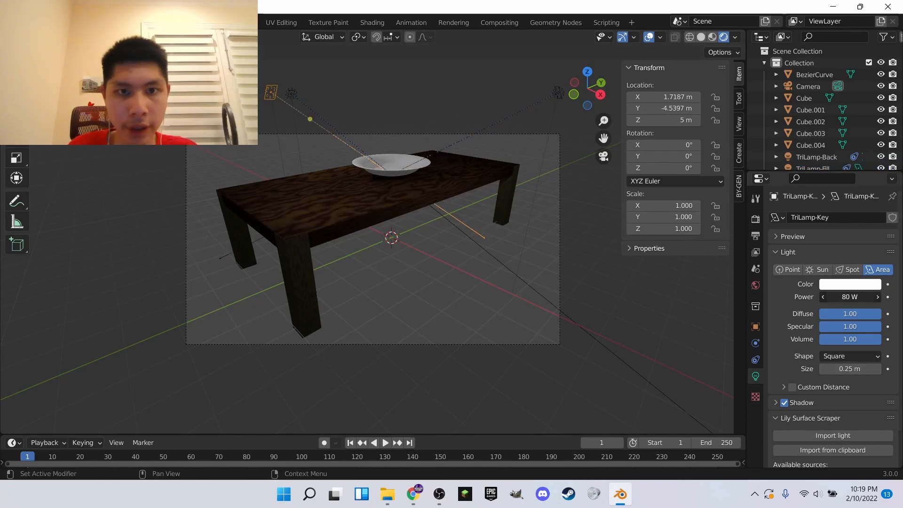
drag(851, 296, 853, 297)
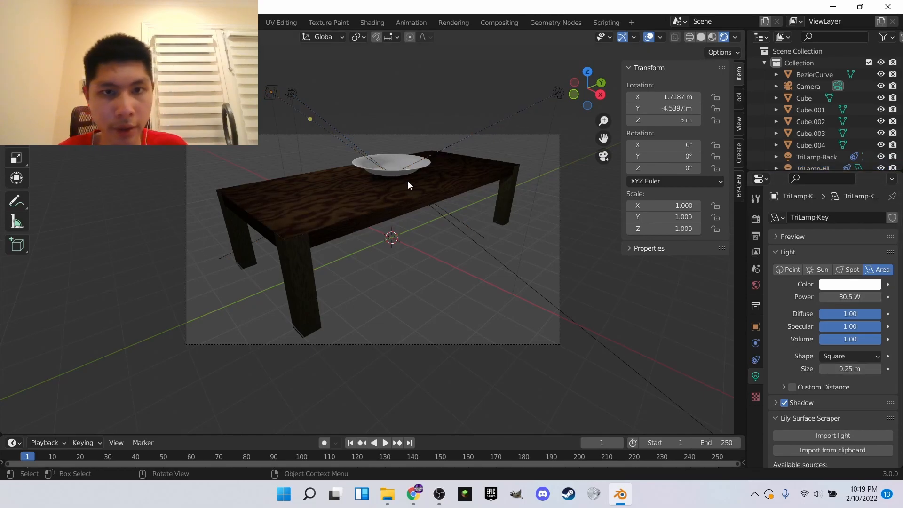
Step: Reframe the camera closely on the plate with a 68 mm focal length and a vertical shift of 0.410
click(402, 157)
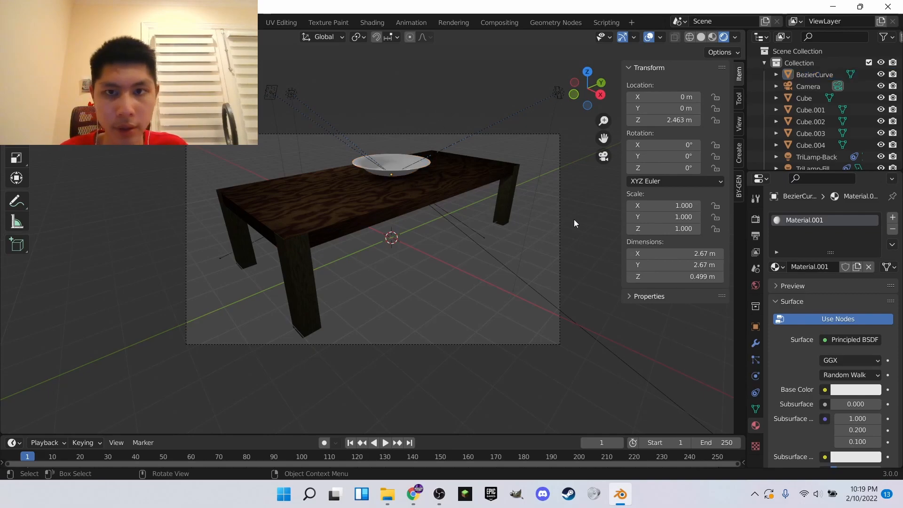
scroll(818, 134, down, 2)
scroll(819, 136, up, 2)
click(811, 87)
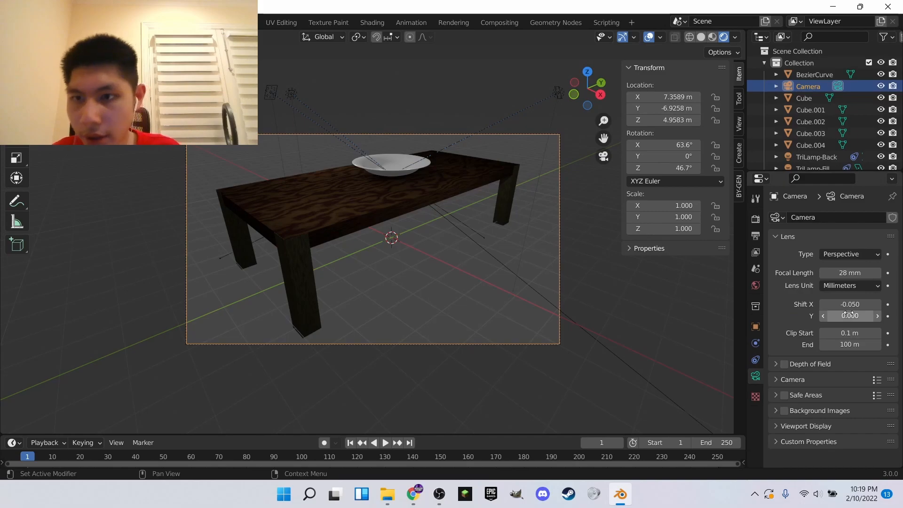
drag(849, 273, 886, 274)
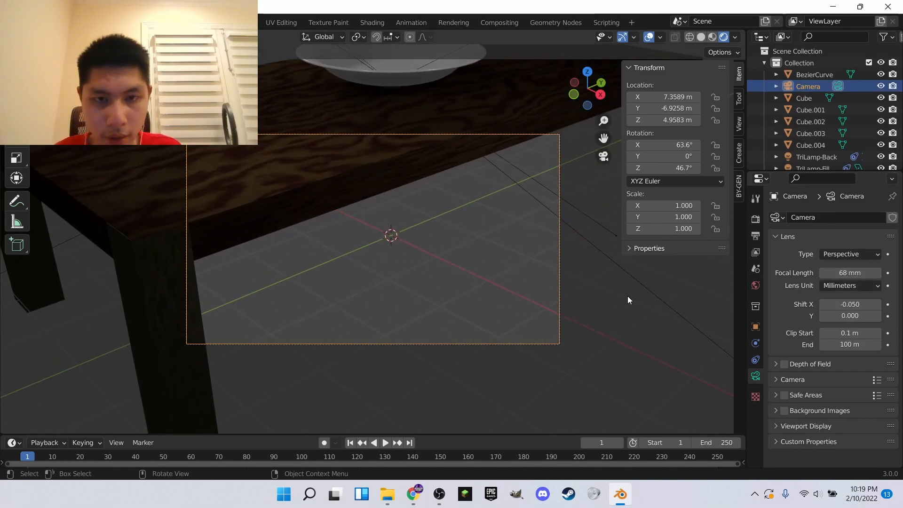
drag(848, 316, 879, 316)
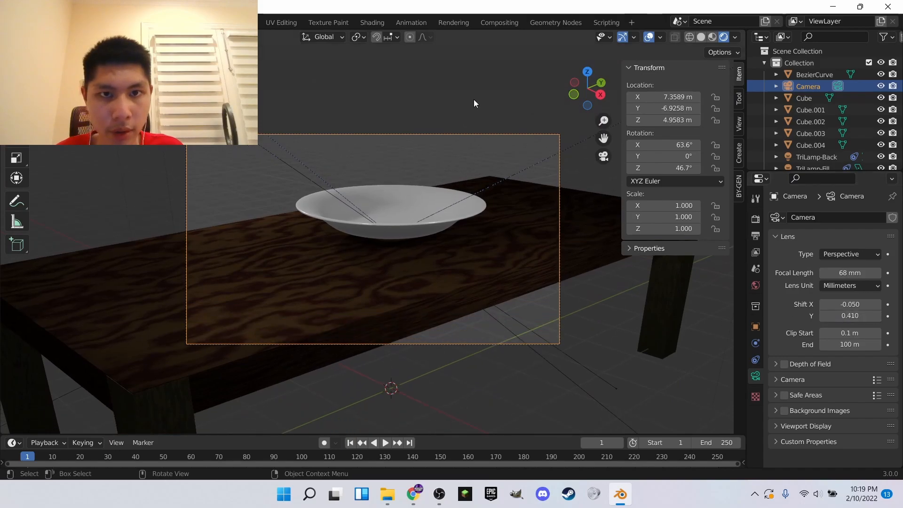
click(490, 165)
middle_drag(481, 107, 417, 94)
scroll(442, 134, down, 5)
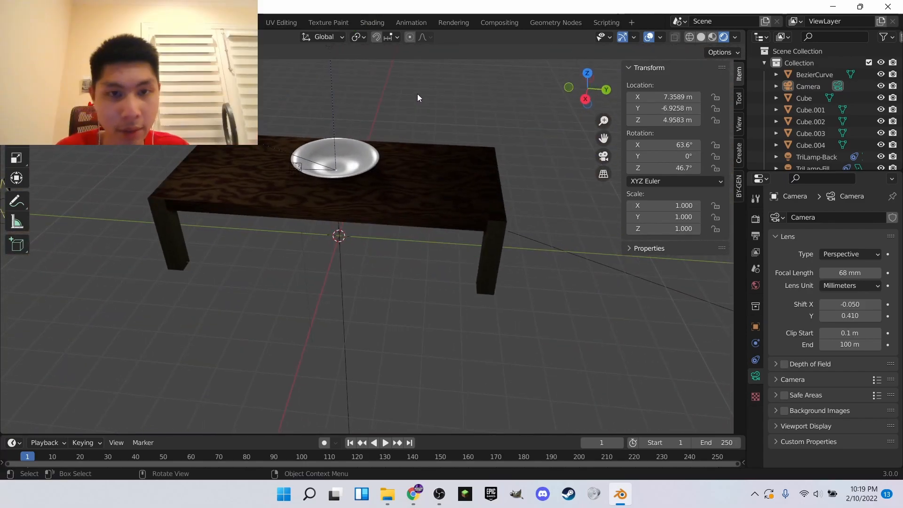
key(KP_0)
scroll(420, 101, down, 2)
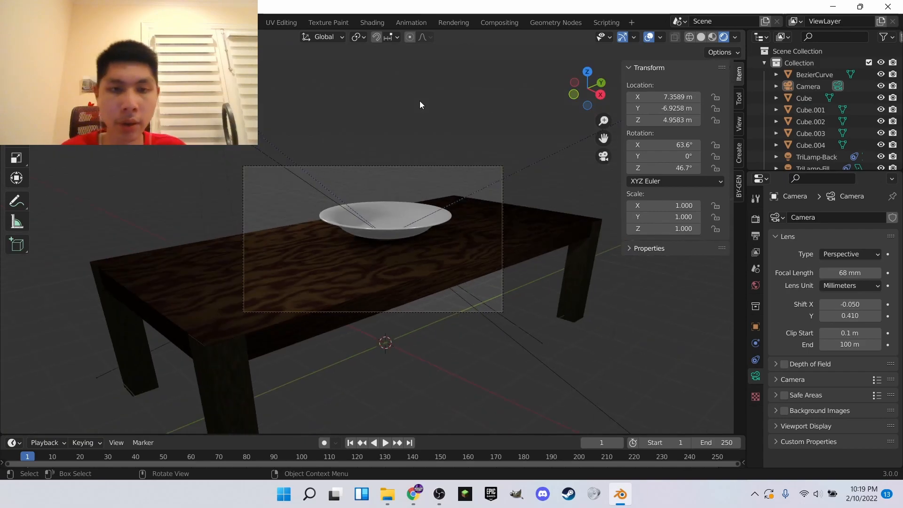